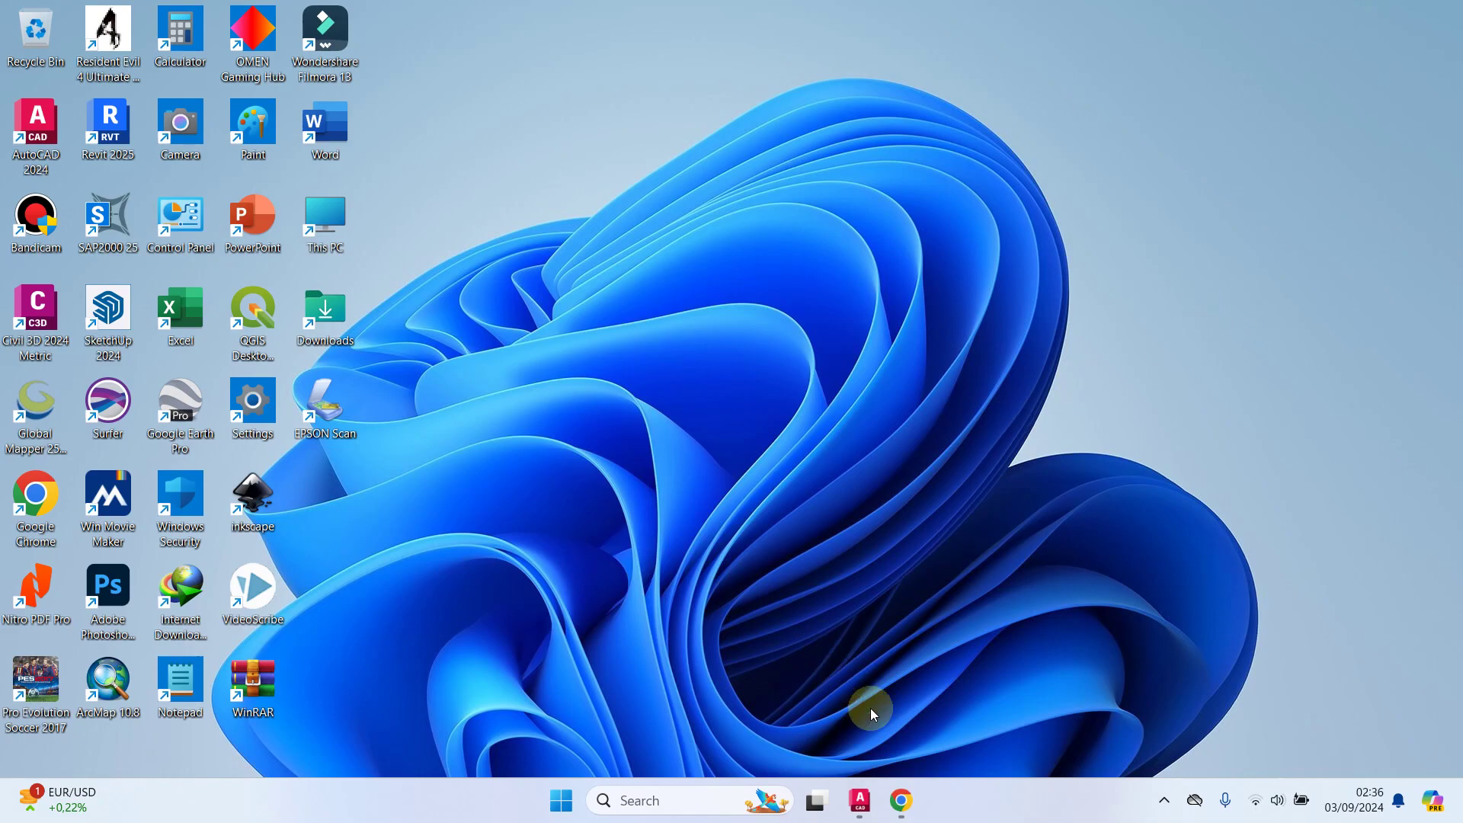
Step: Restore the minimized AutoCAD 2024 window showing the empty Drawing1.dwg
{"action": "left_click", "coordinate": [860, 800]}
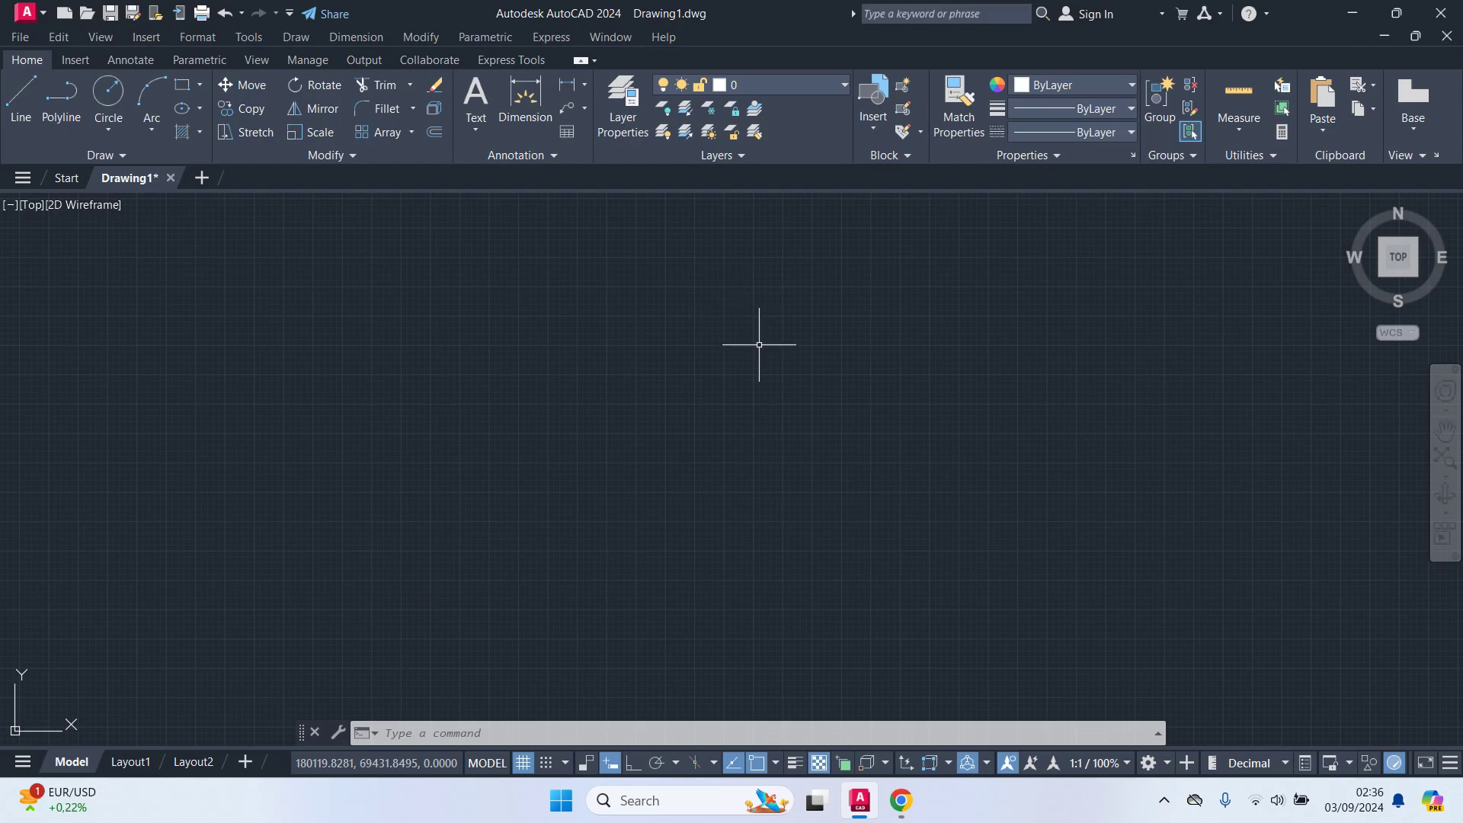
Step: Draw a four-point S-shaped spline running down the middle of Drawing1
{"action": "type", "text": "S"}
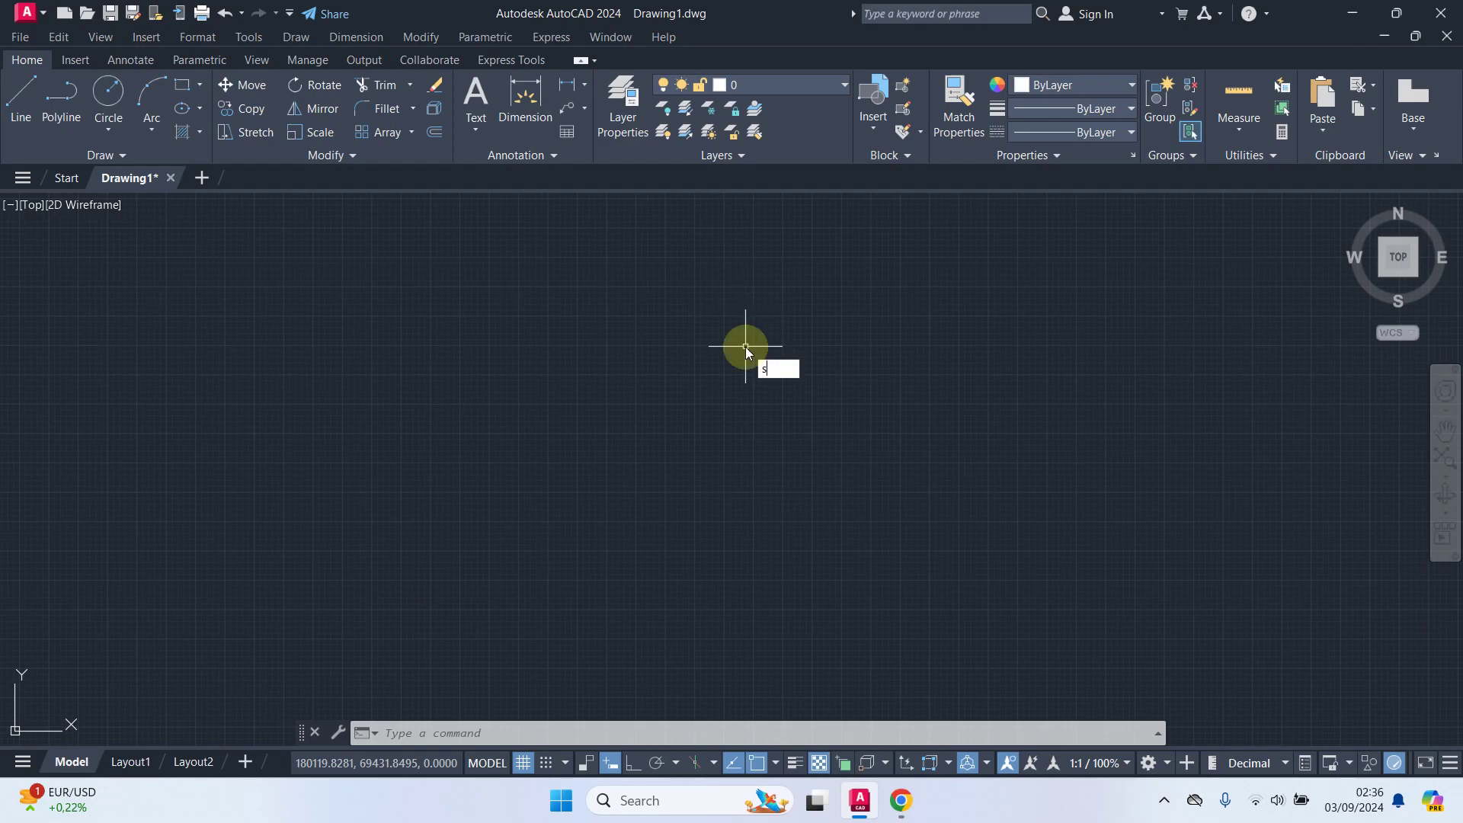
{"action": "type", "text": "PL"}
{"action": "key", "text": "Return"}
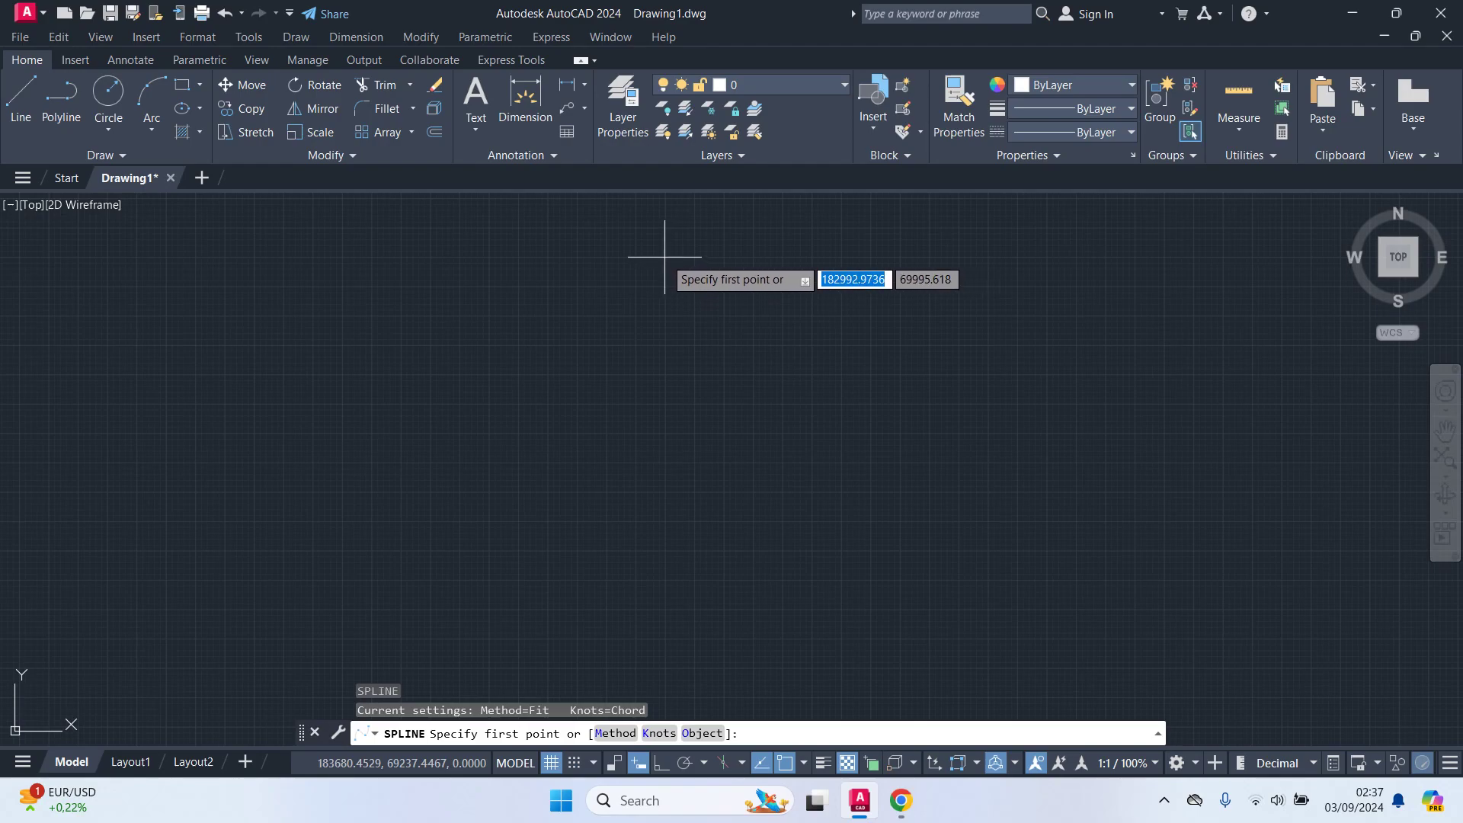
{"action": "left_click", "coordinate": [664, 257]}
{"action": "left_click", "coordinate": [717, 321]}
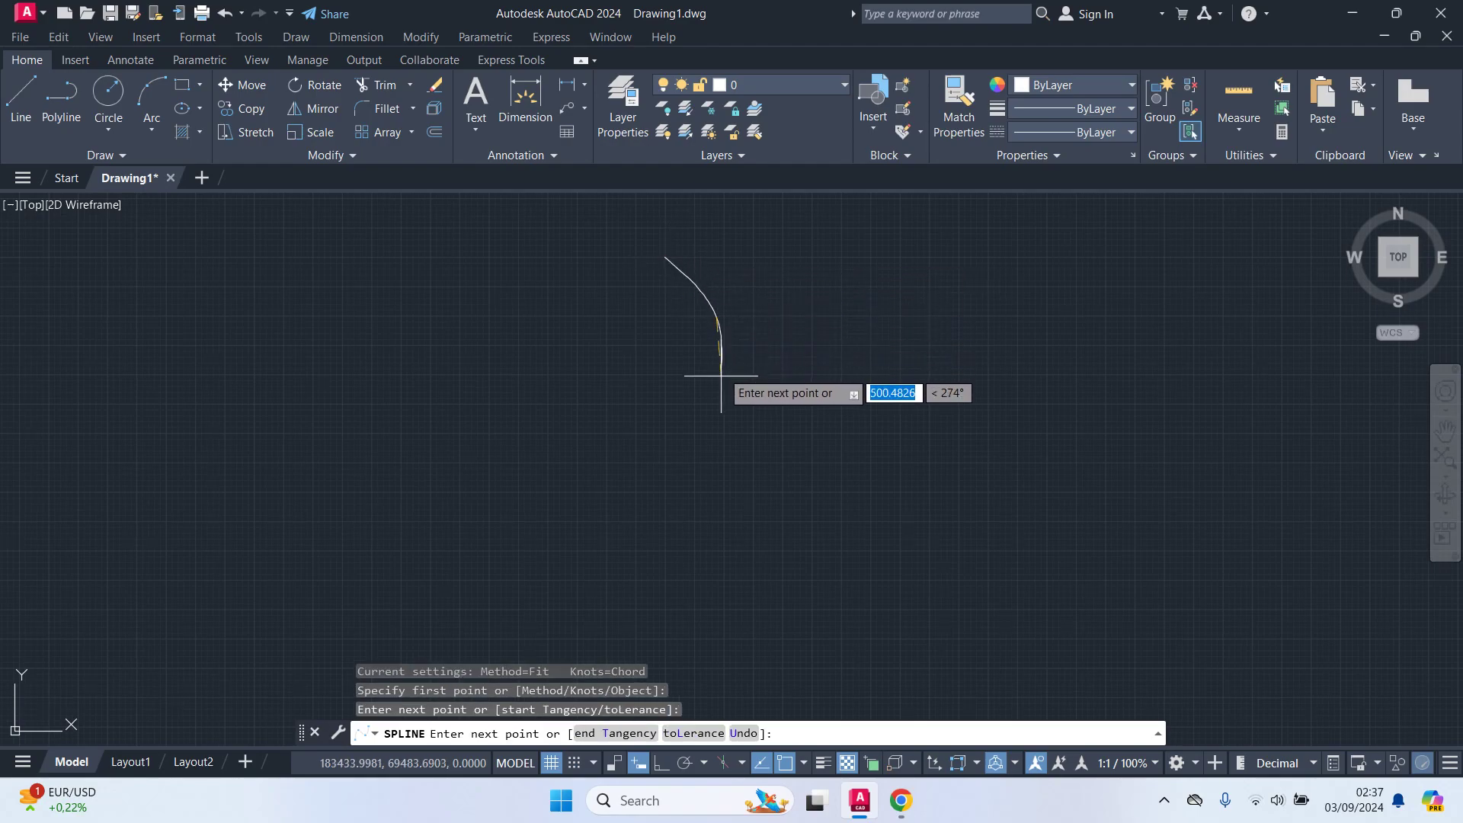
{"action": "left_click", "coordinate": [686, 427]}
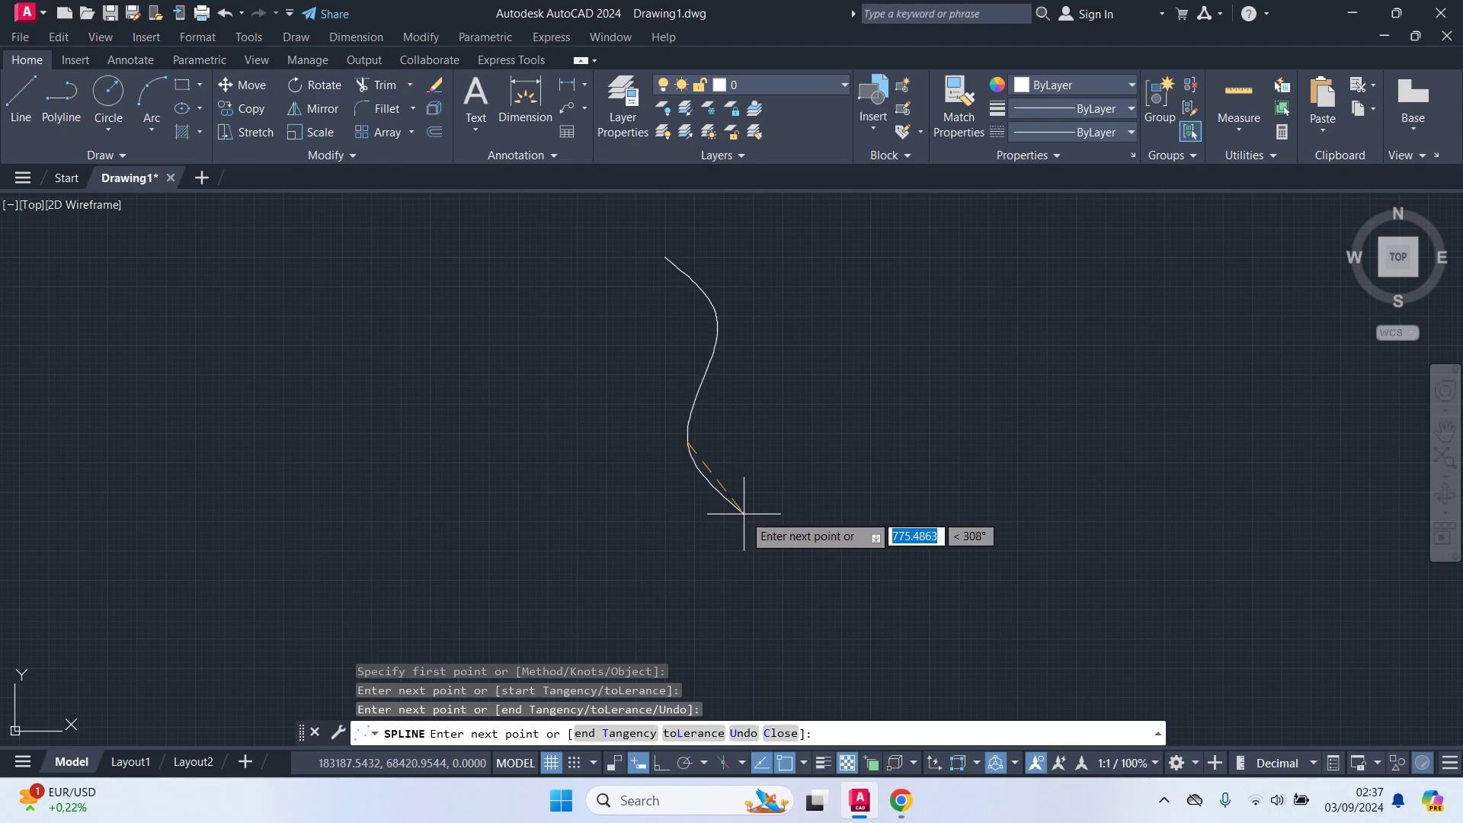
{"action": "left_click", "coordinate": [749, 513]}
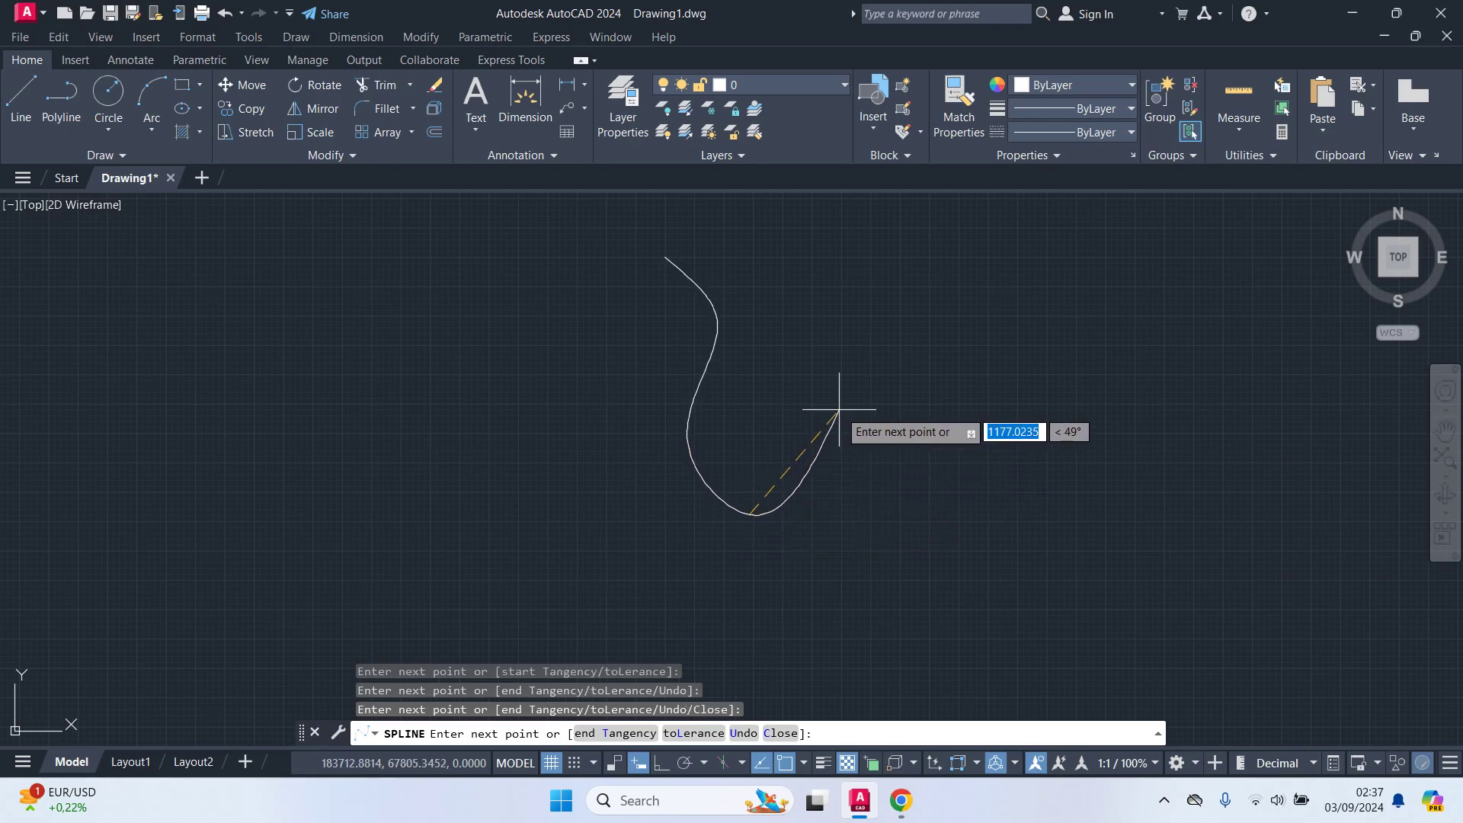
{"action": "key", "text": "Return"}
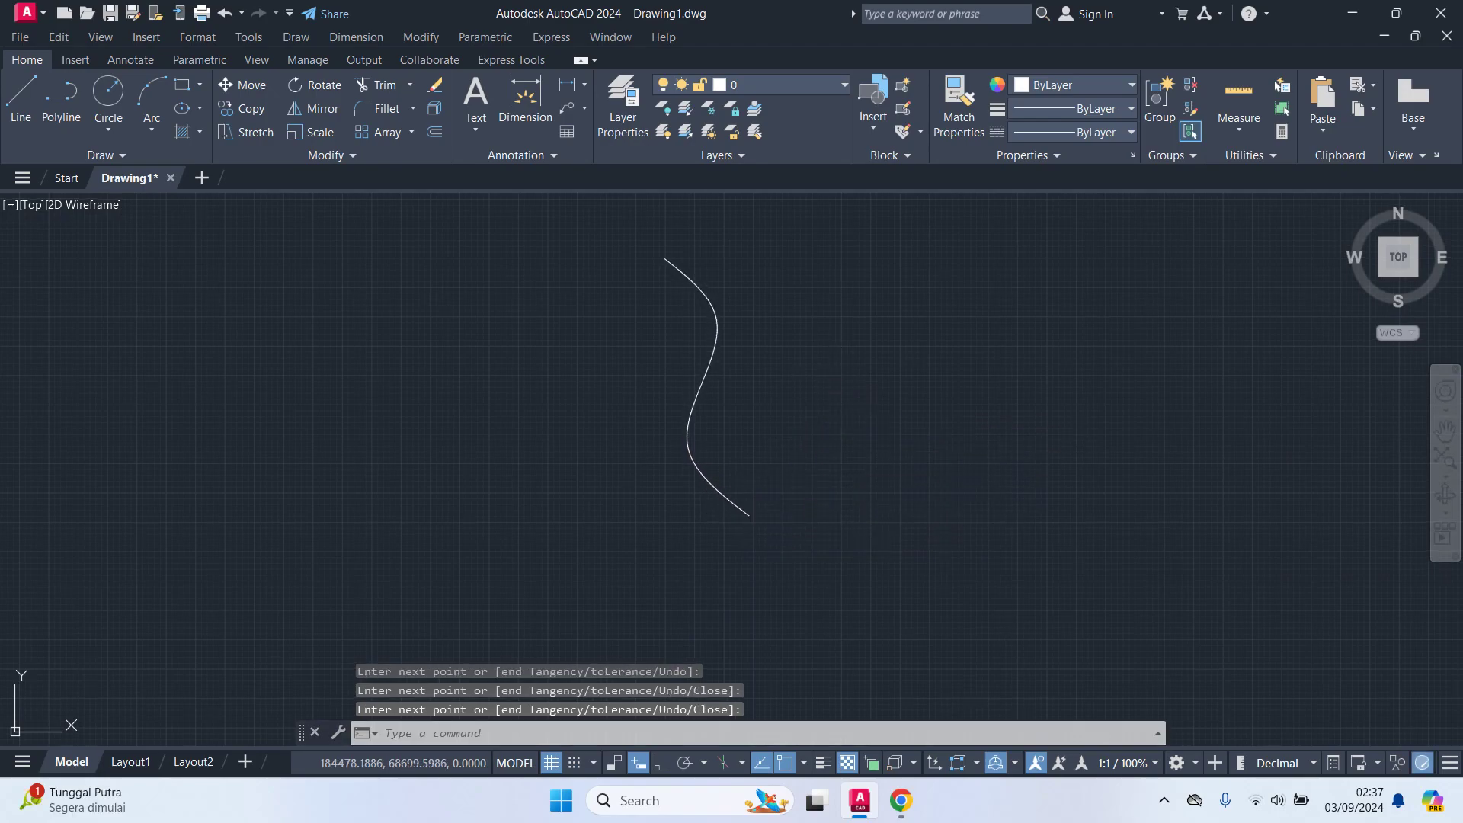
{"action": "scroll", "coordinate": [774, 434], "scroll_direction": "up", "scroll_amount": 2}
{"action": "scroll", "coordinate": [771, 435], "scroll_direction": "up", "scroll_amount": 1}
{"action": "middle_click_drag", "start_coordinate": [771, 435], "coordinate": [775, 444]}
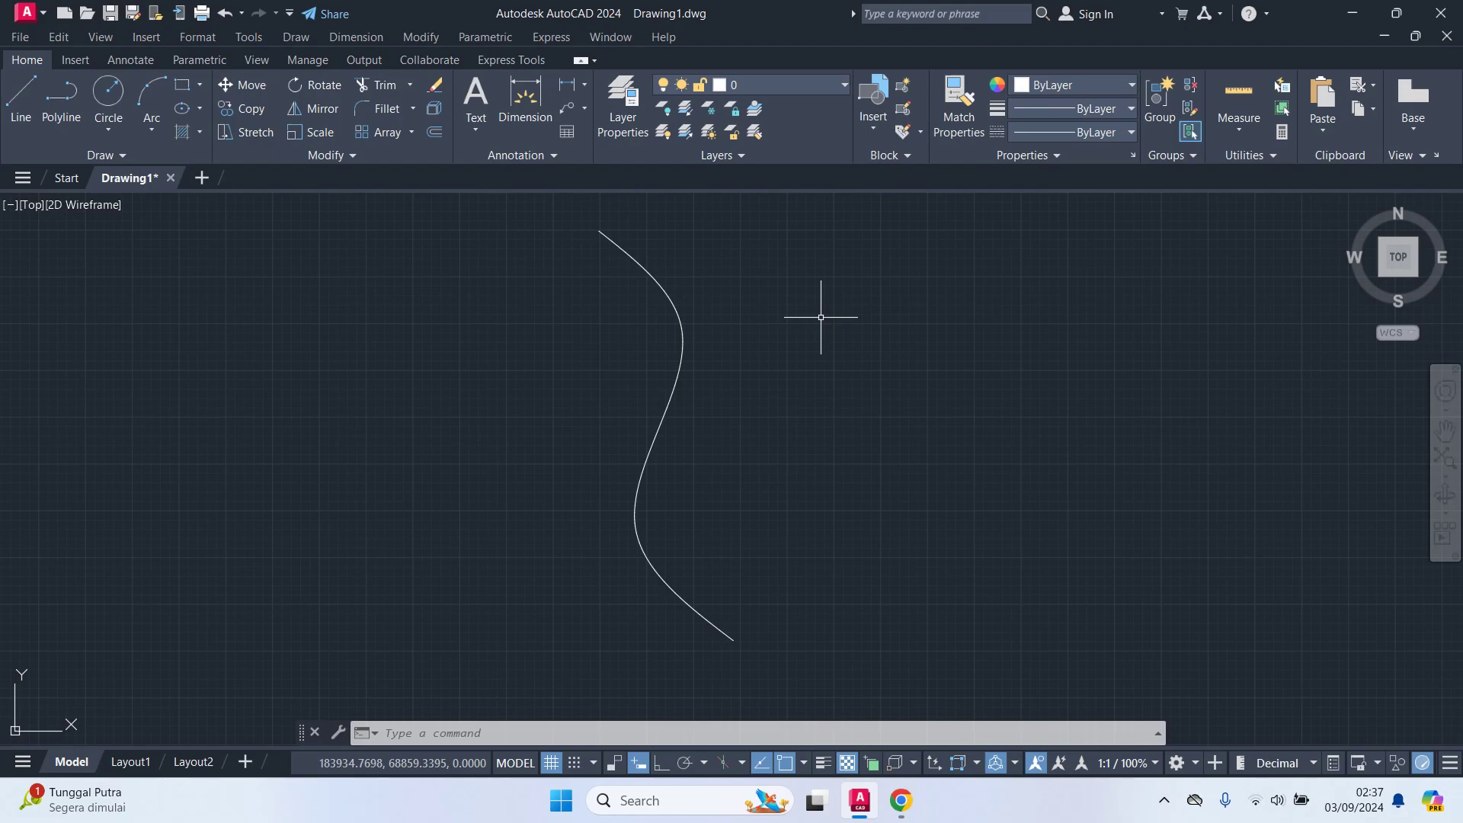
{"action": "type", "text": "dl"}
{"action": "key", "text": "Return"}
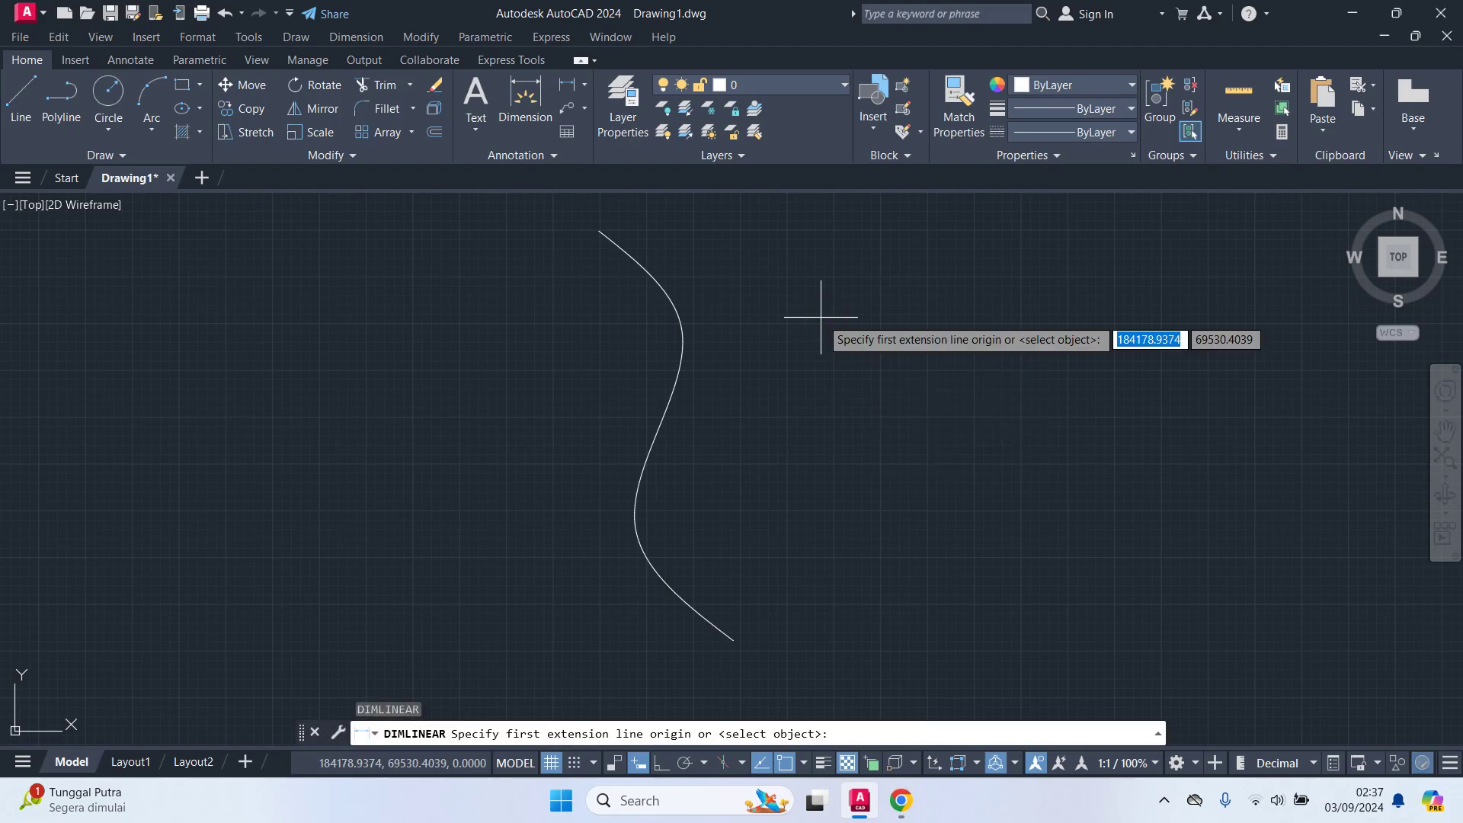
{"action": "left_click", "coordinate": [599, 232]}
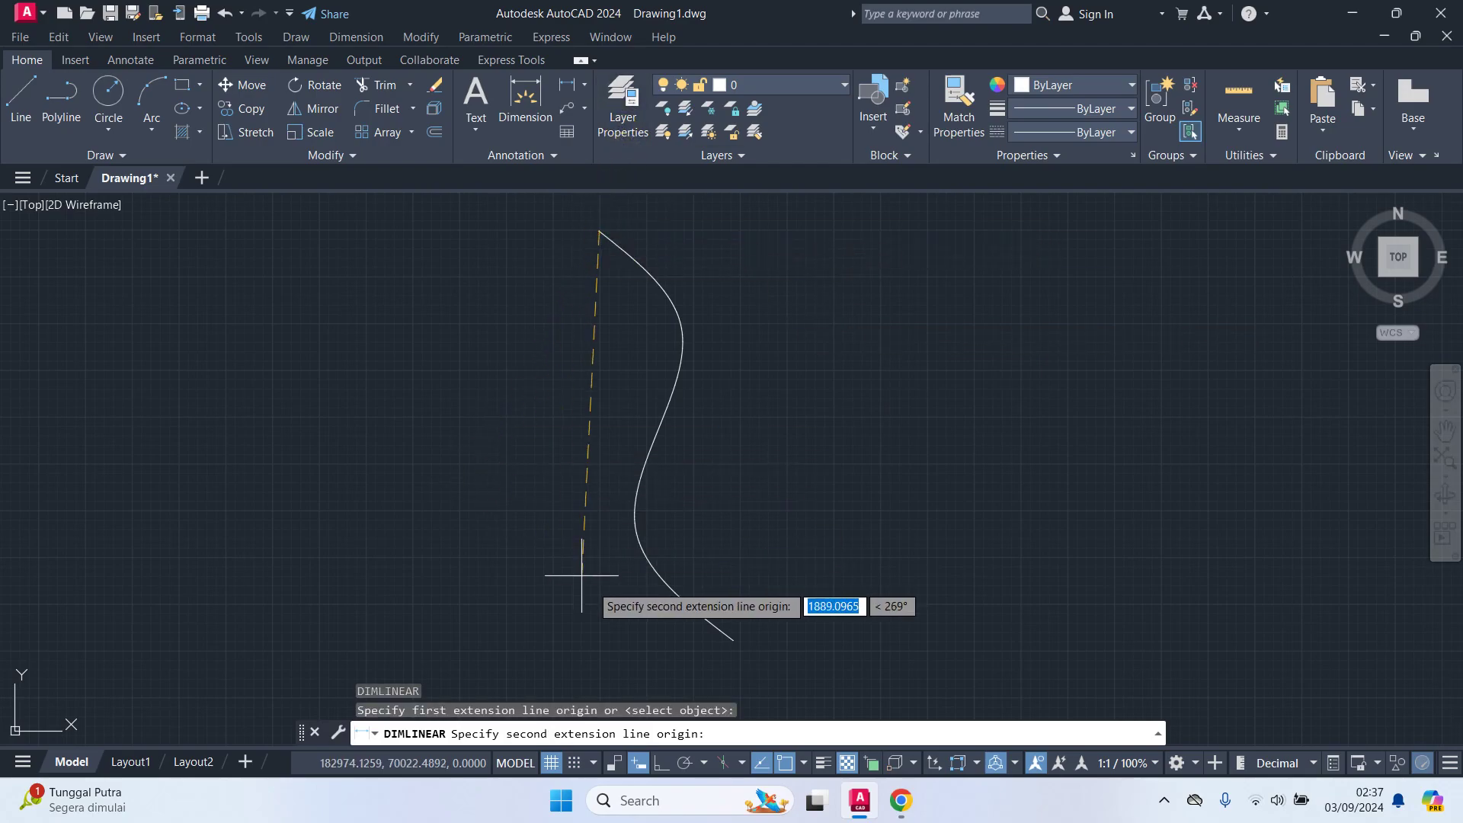
{"action": "left_click", "coordinate": [733, 640]}
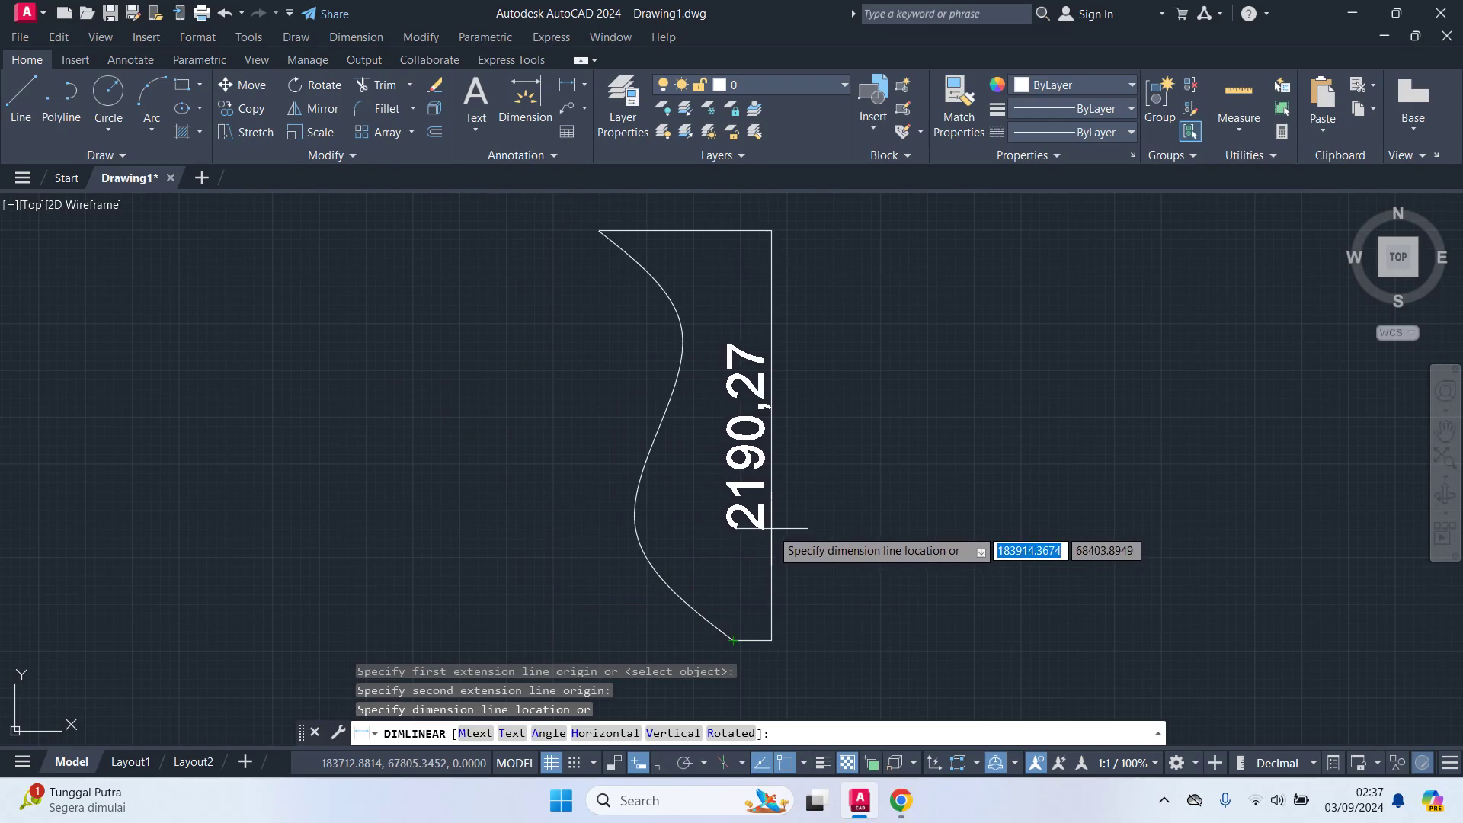
{"action": "key", "text": "Escape"}
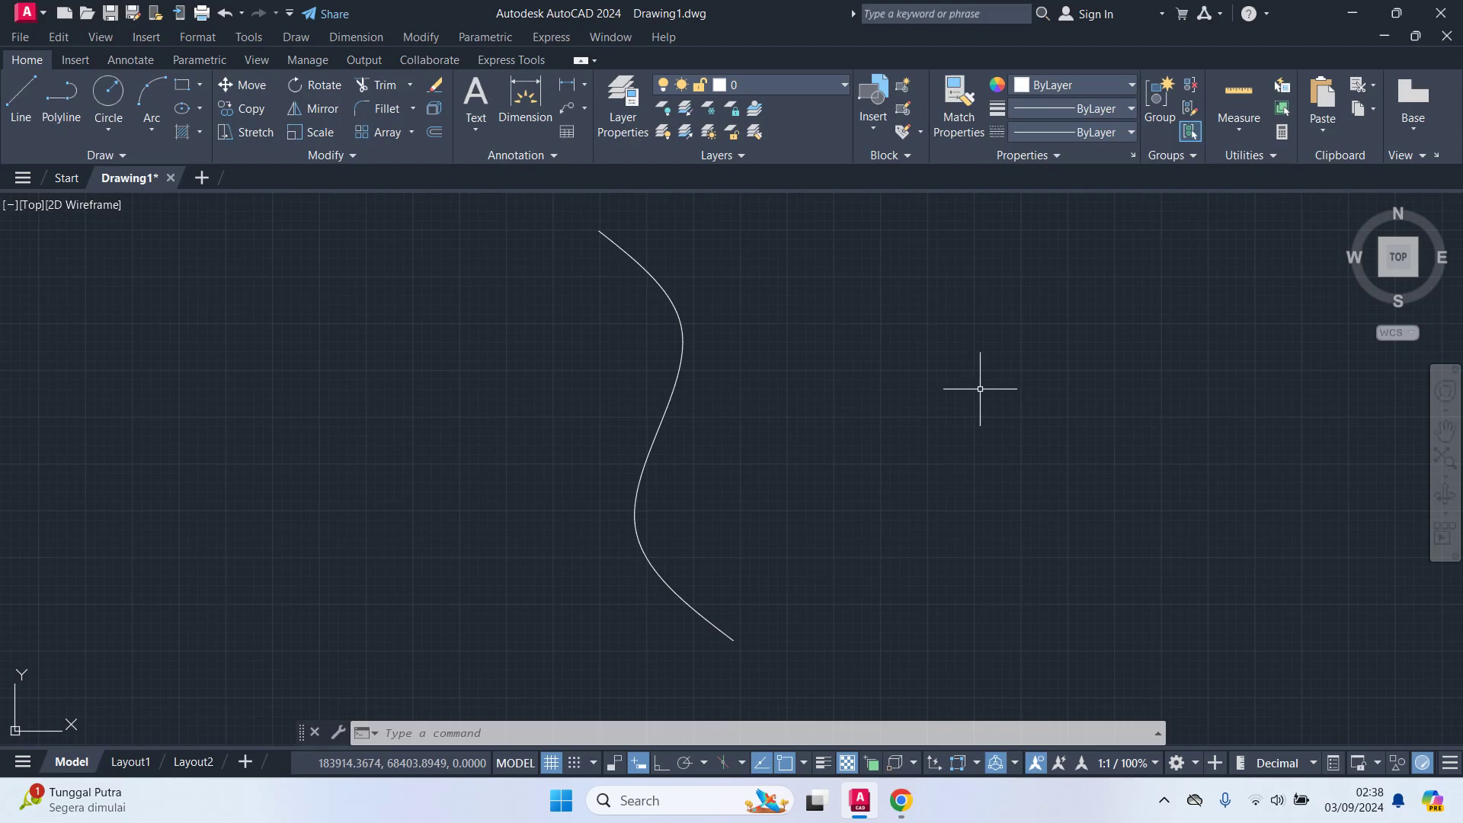
Step: Draw a three-point arc to the right of the spline
{"action": "type", "text": "ar"}
{"action": "key", "text": "Return"}
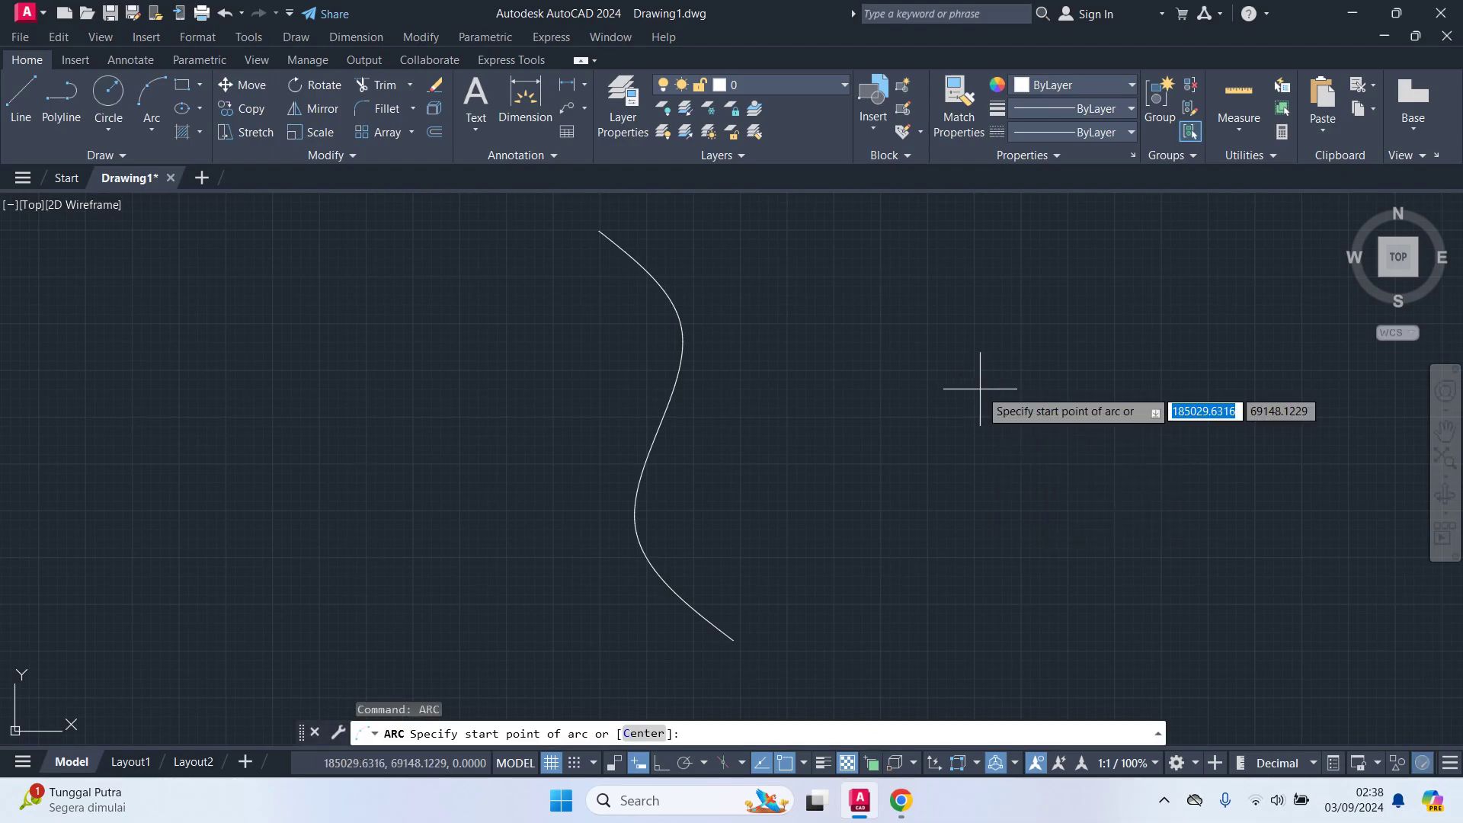
{"action": "left_click", "coordinate": [977, 338]}
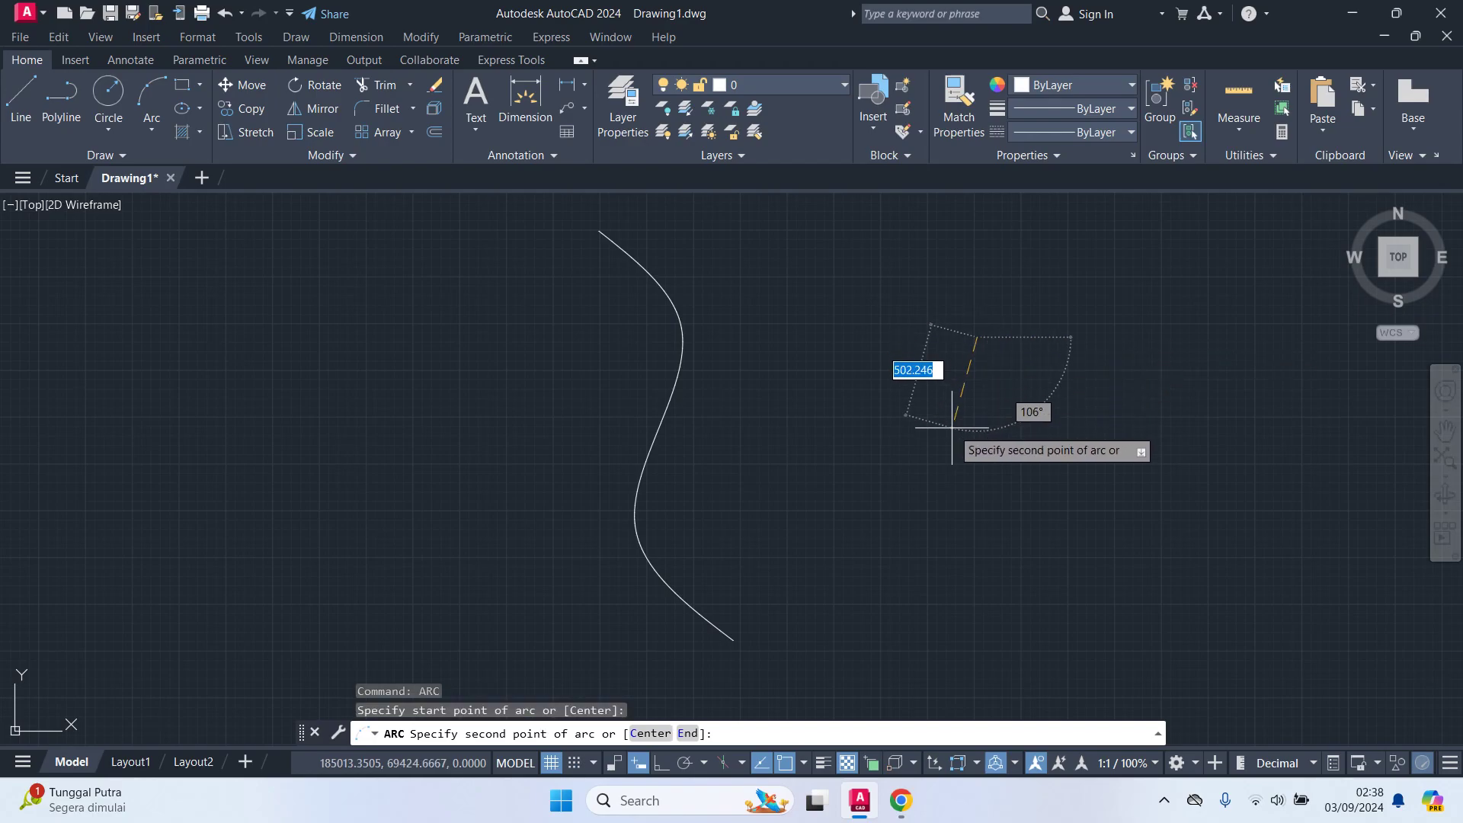
{"action": "left_click", "coordinate": [945, 395]}
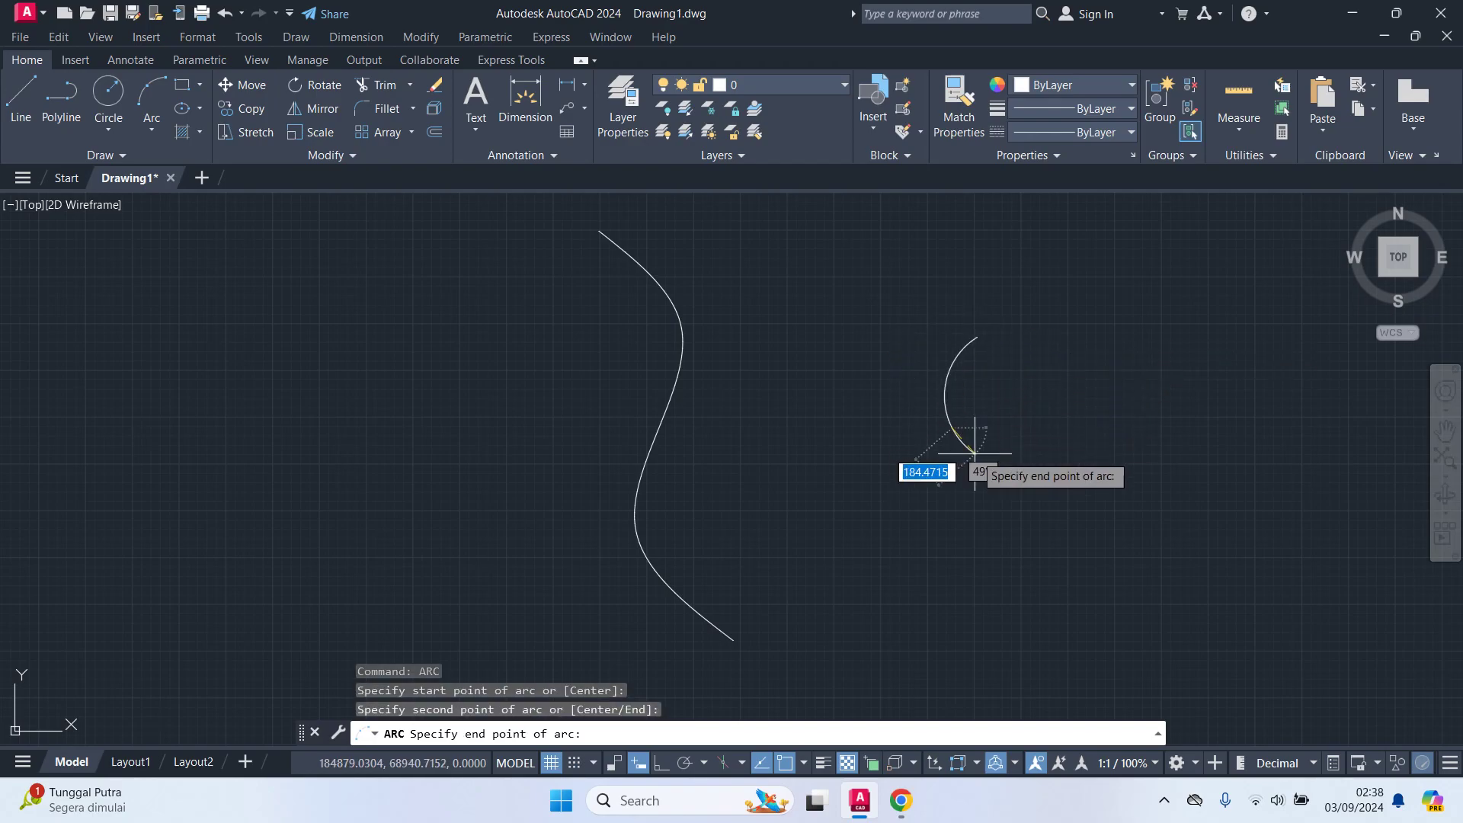
{"action": "left_click", "coordinate": [1011, 479]}
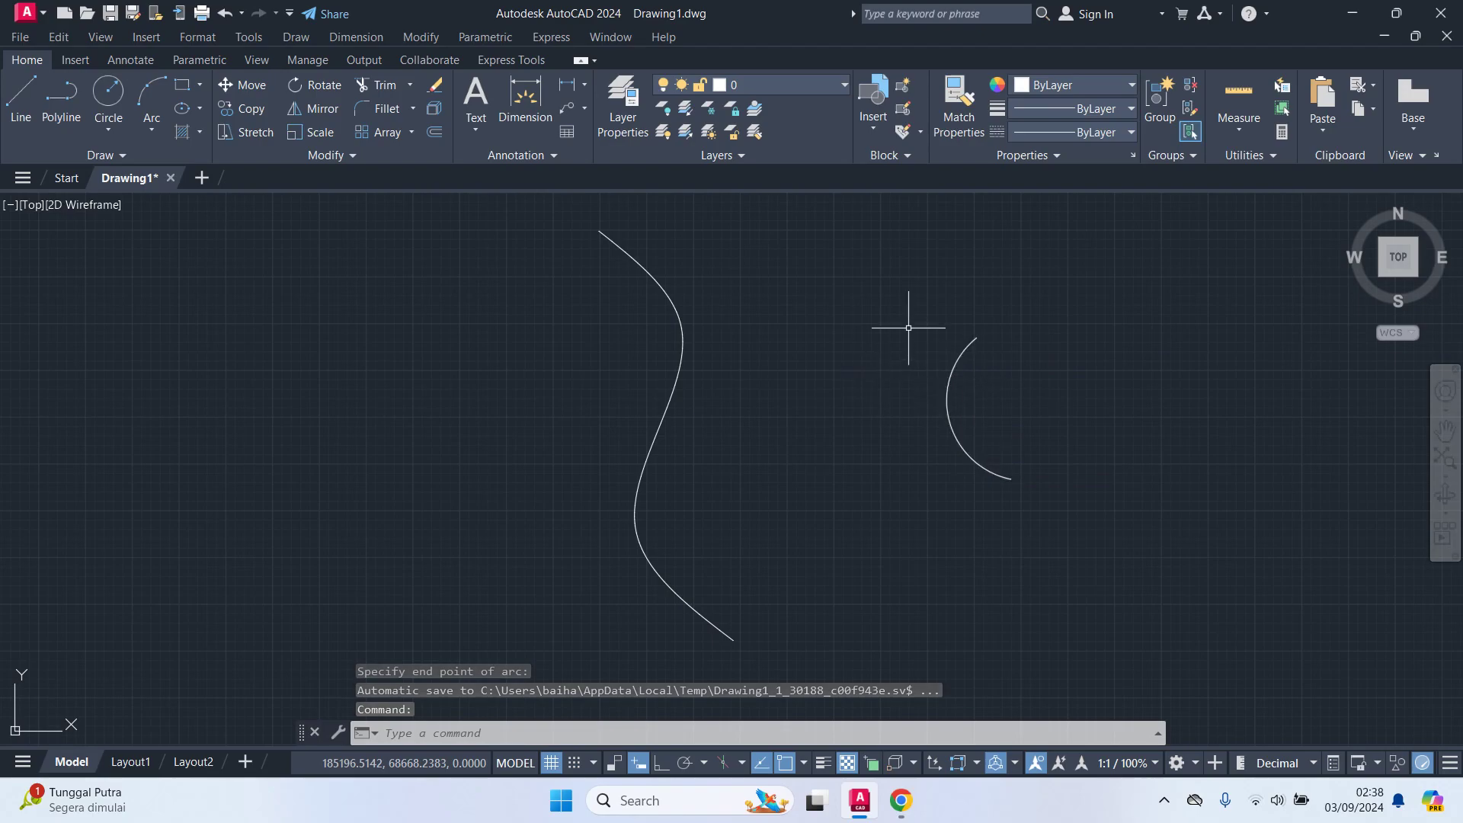
Step: Add an arc-length dimension reading 973,33 beside the new arc
{"action": "type", "text": "di"}
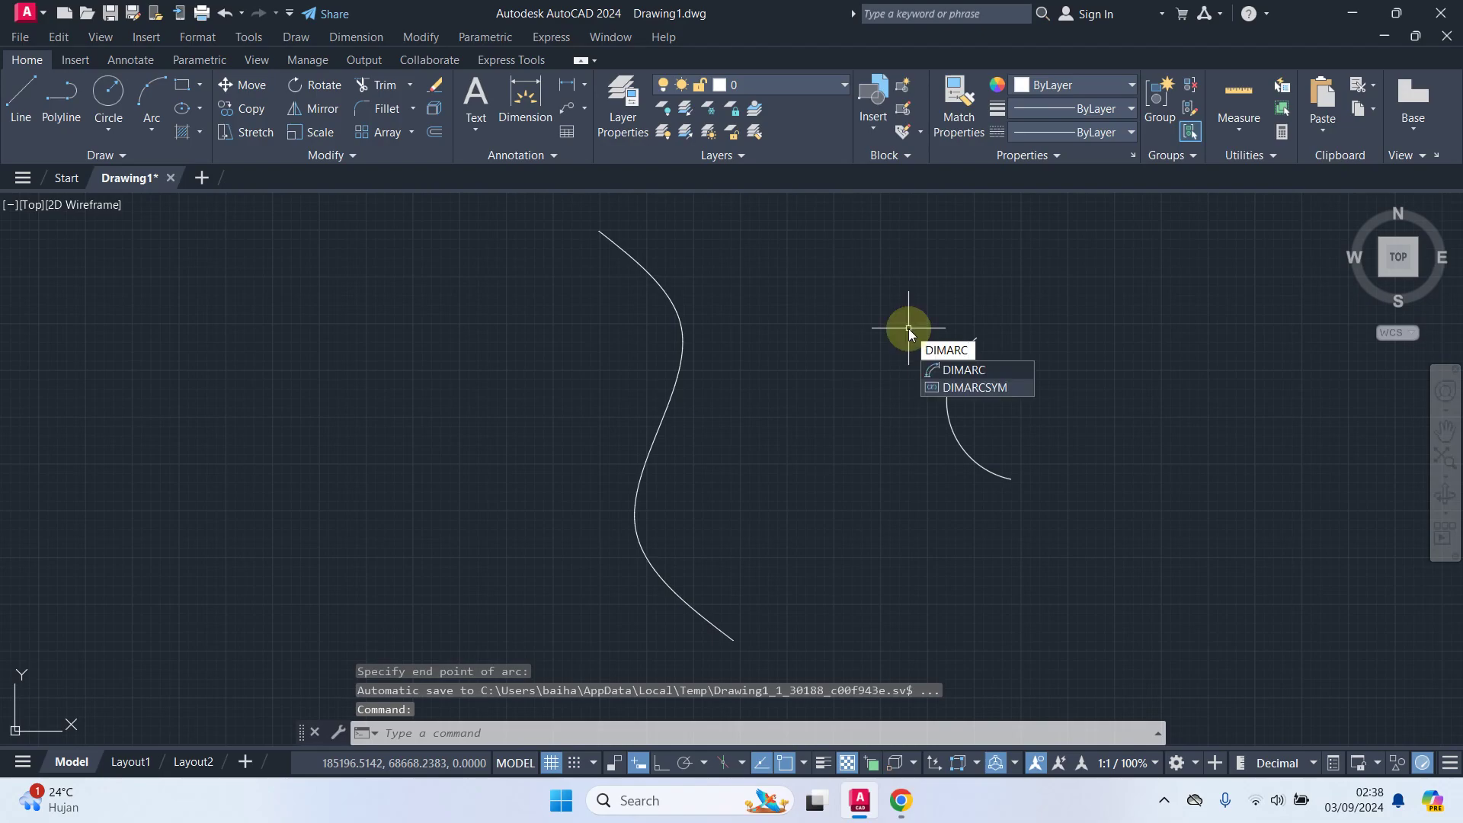
{"action": "key", "text": "Return"}
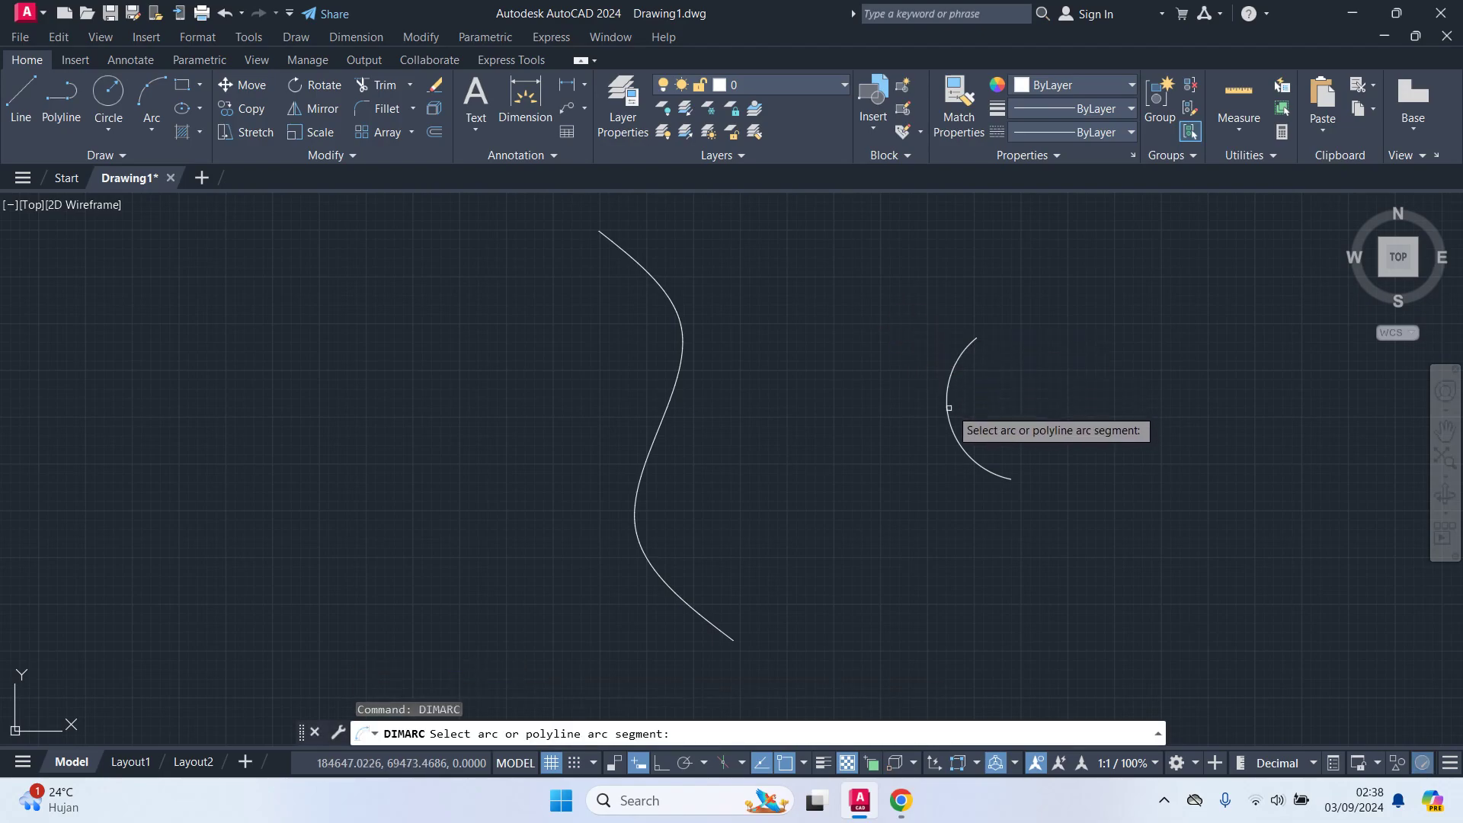
{"action": "left_click", "coordinate": [945, 410]}
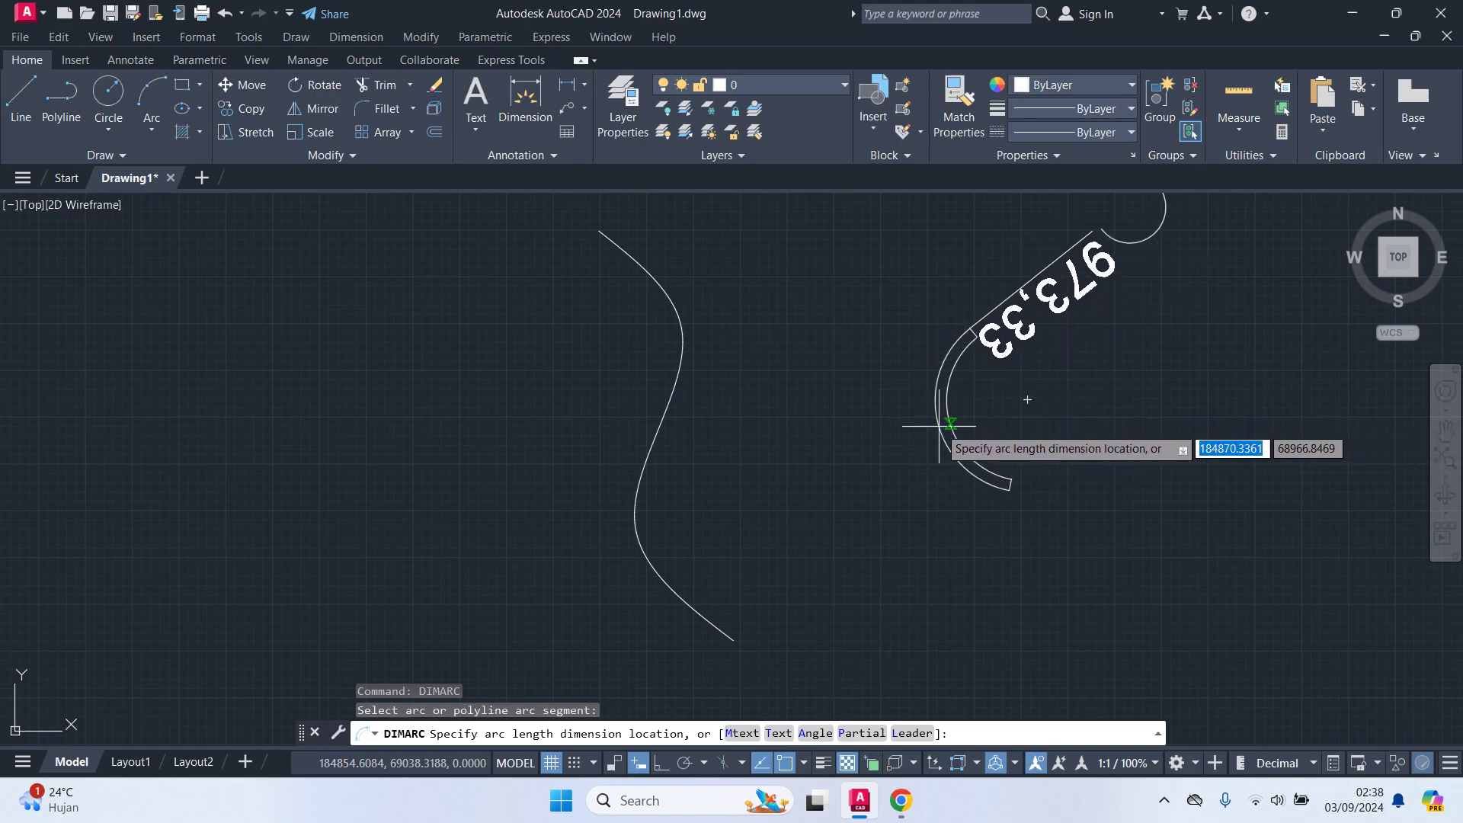
{"action": "left_click", "coordinate": [888, 478]}
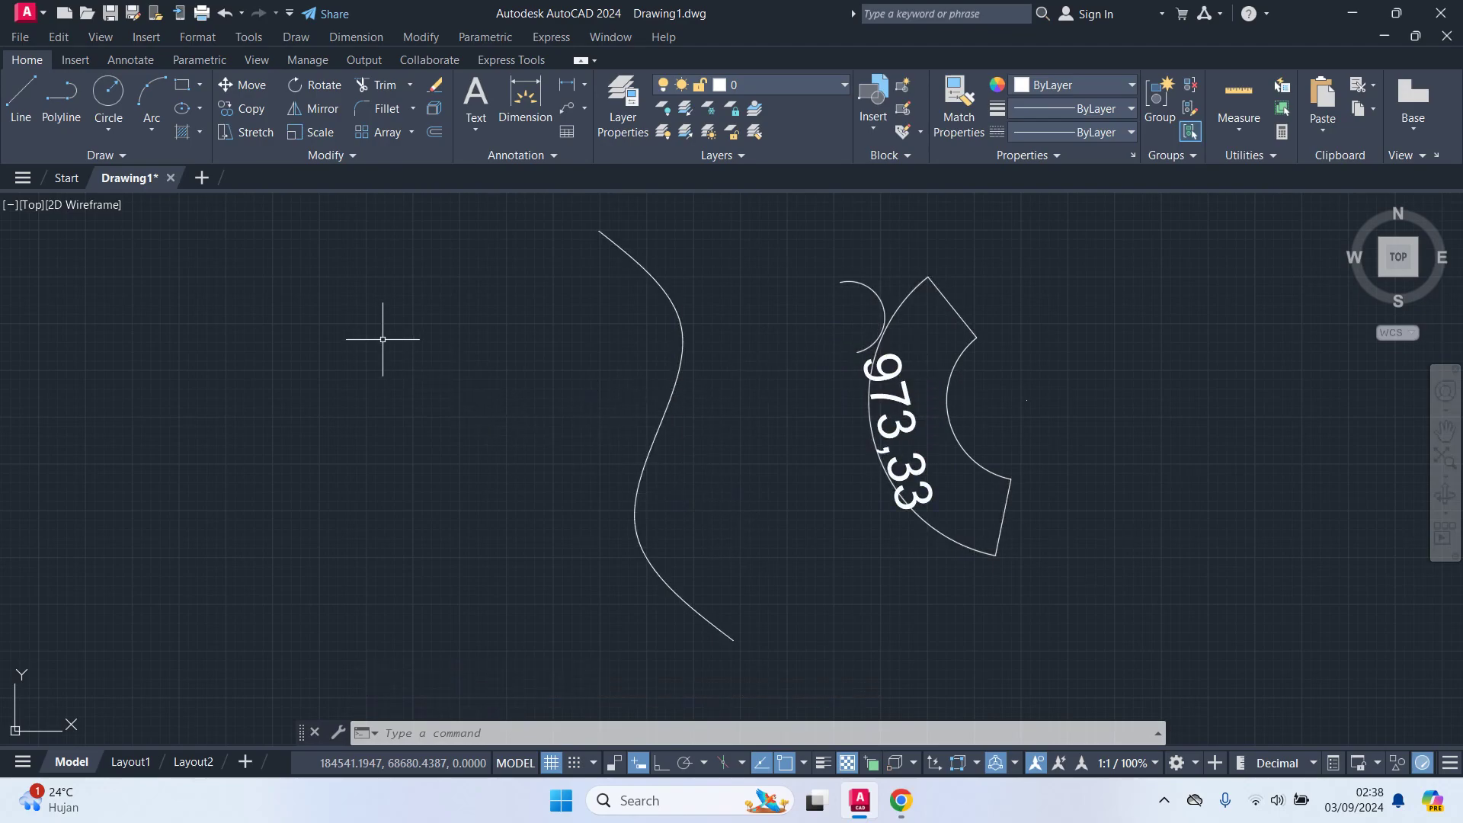
{"action": "type", "text": "dima"}
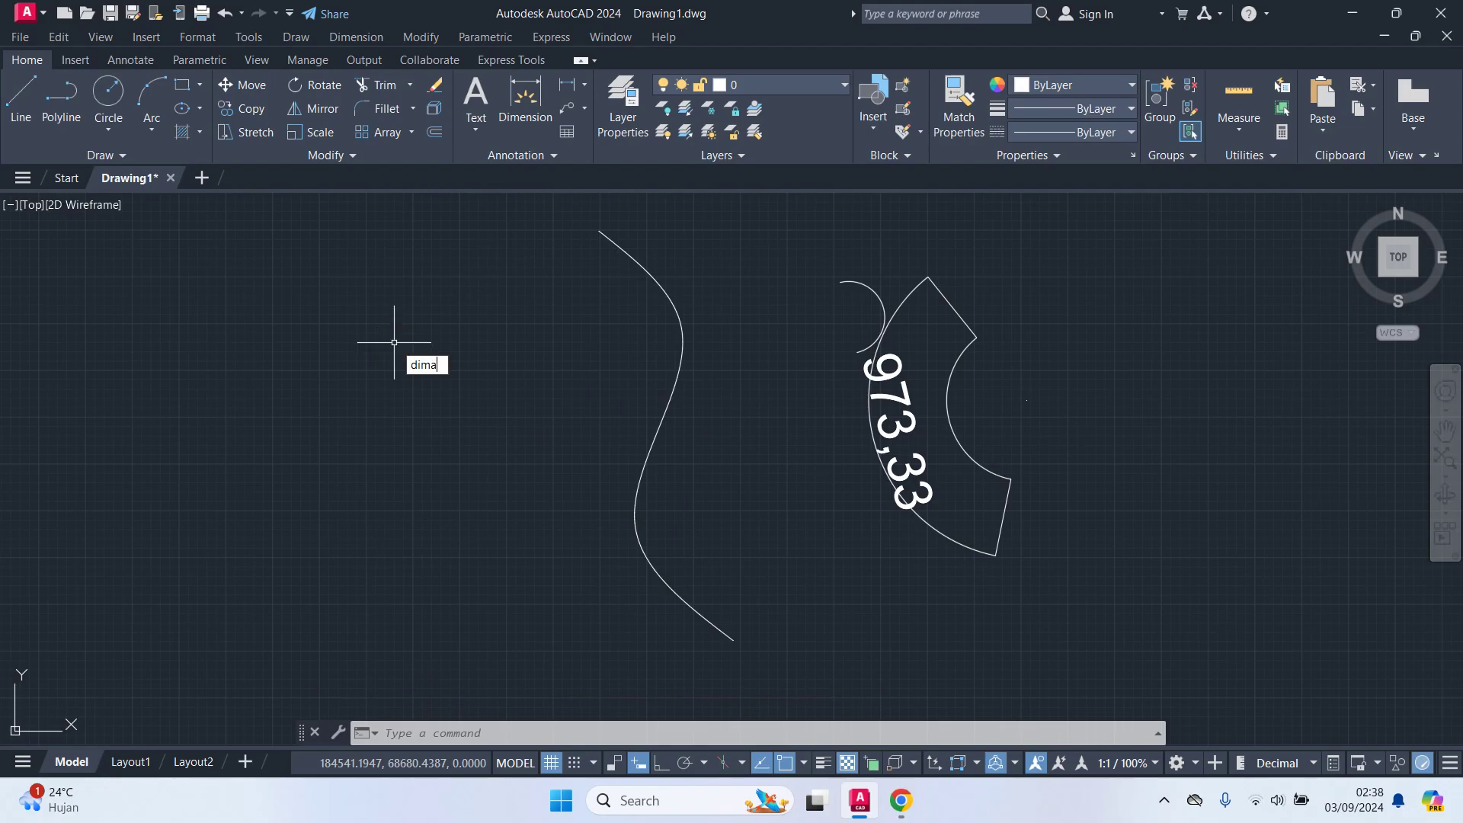
{"action": "type", "text": "c"}
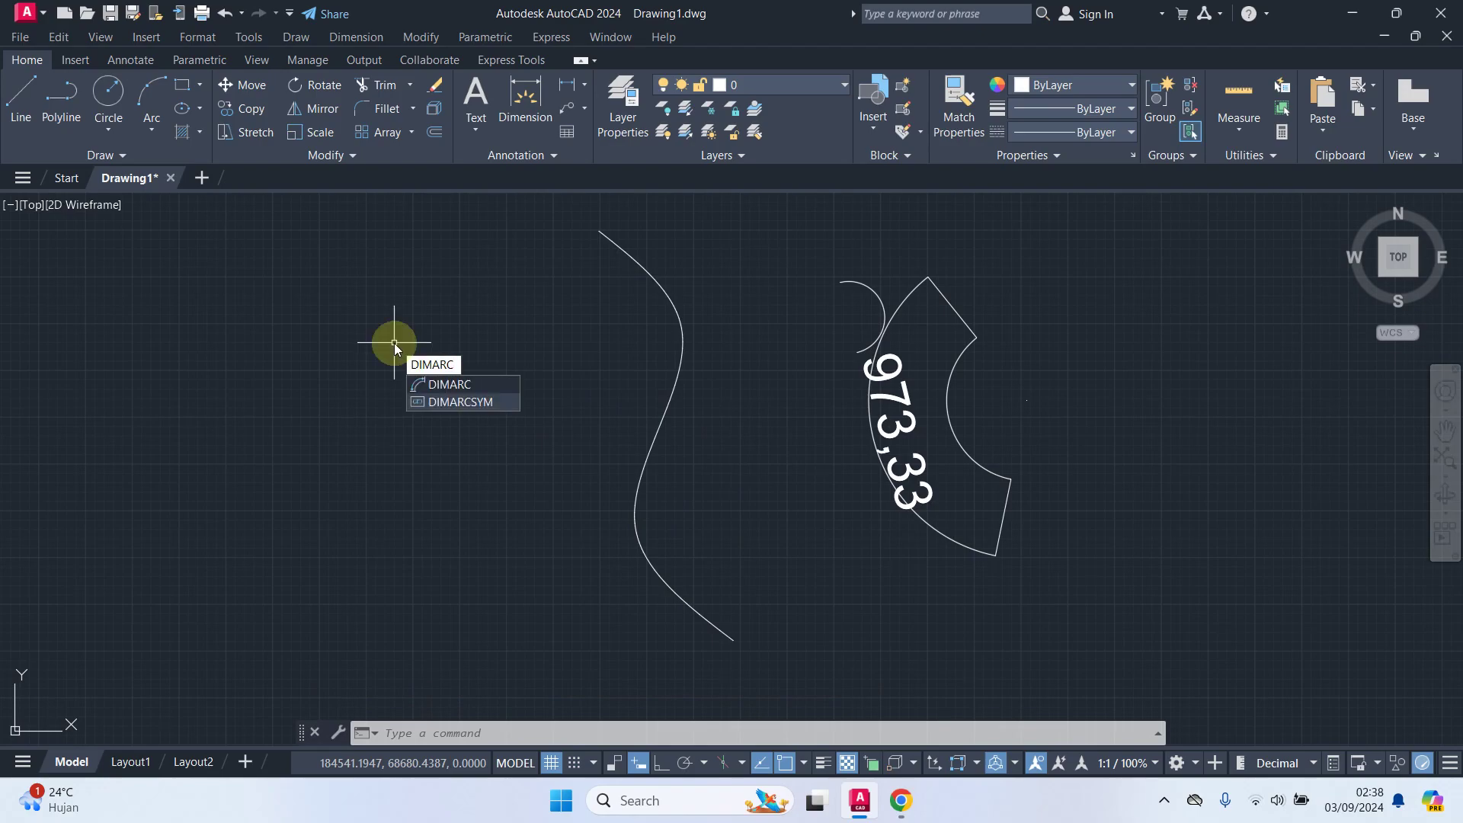
{"action": "key", "text": "Return"}
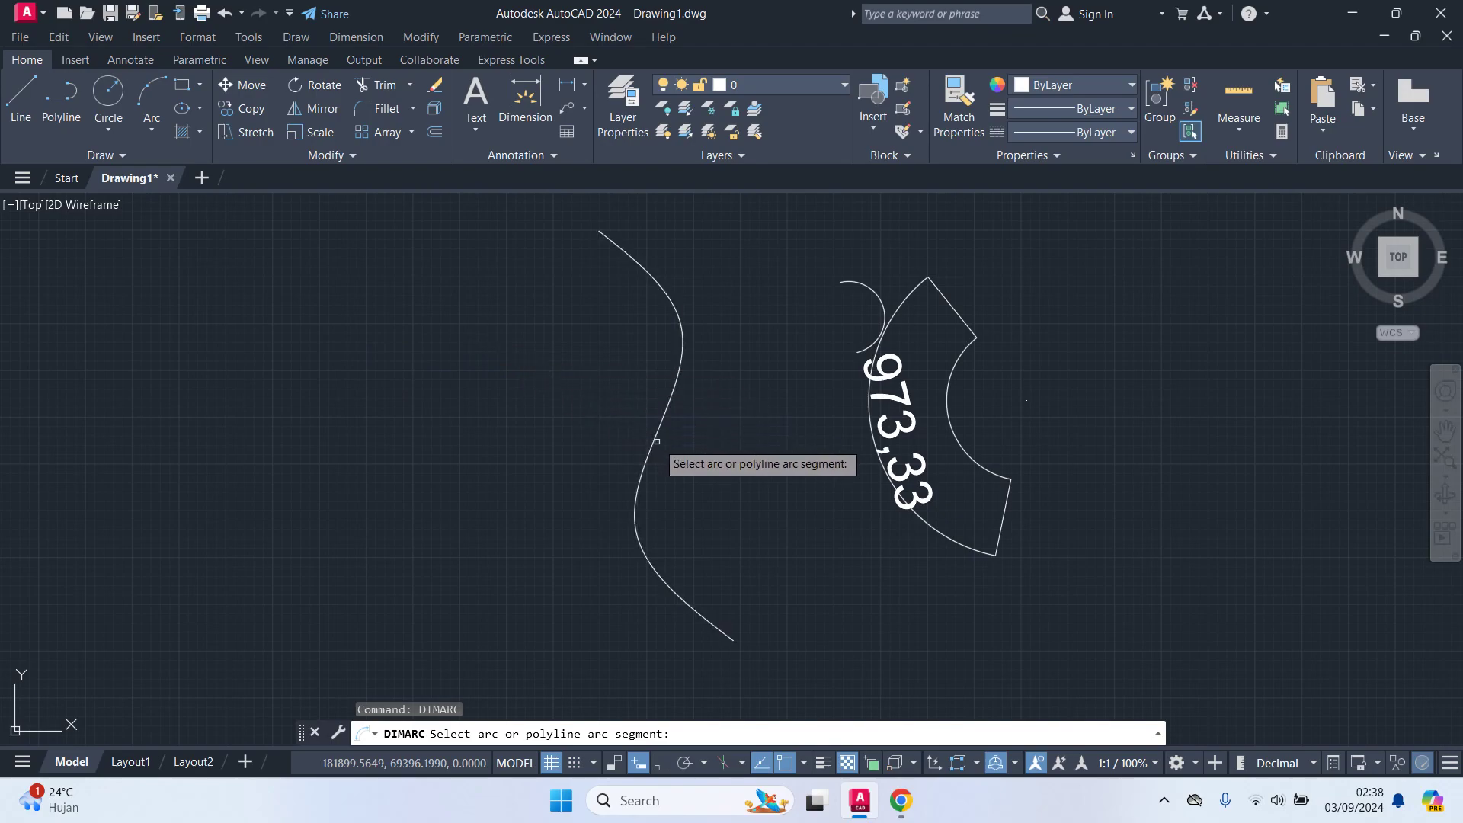
{"action": "left_click", "coordinate": [653, 445]}
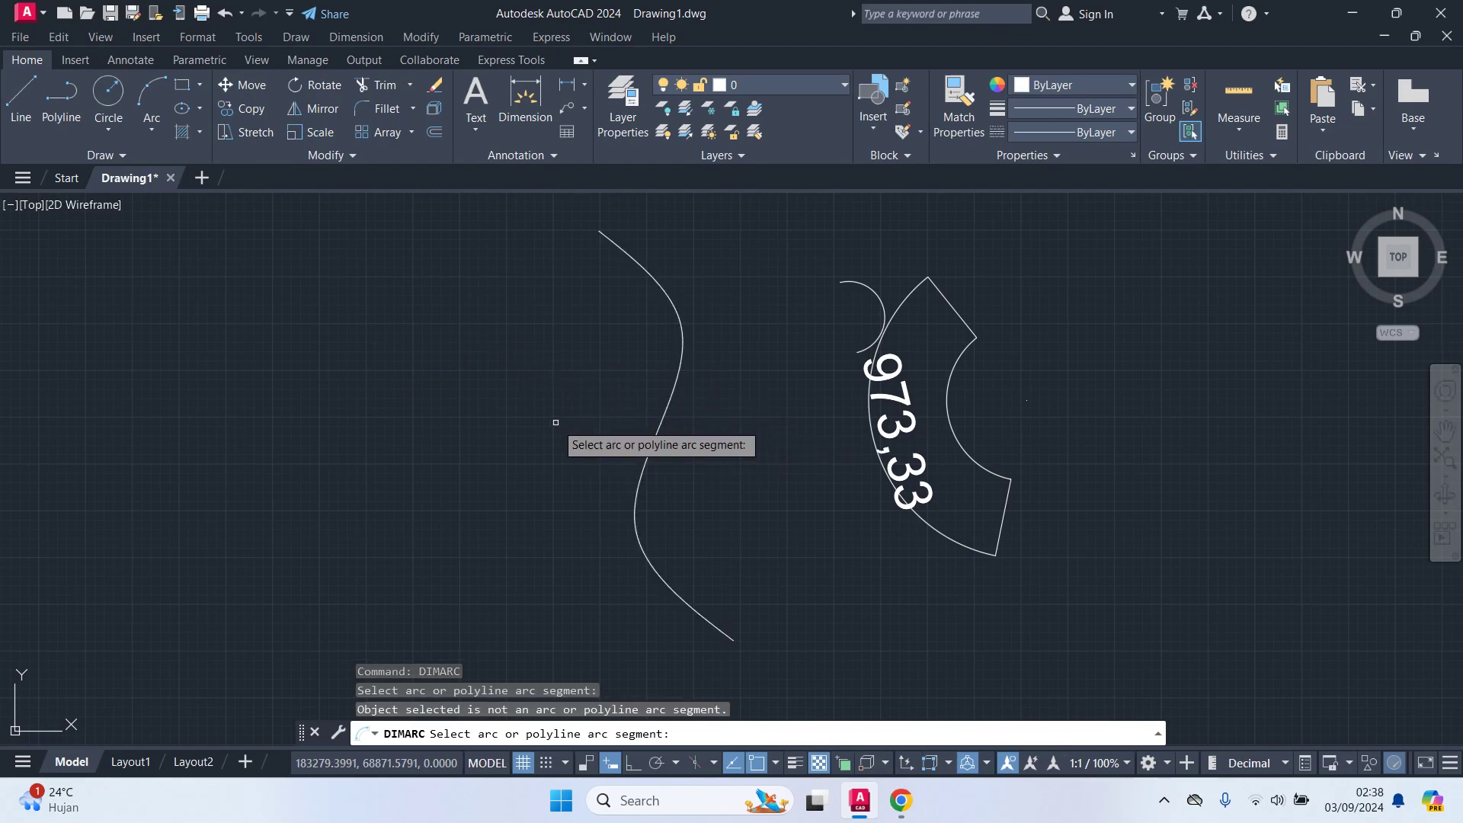
{"action": "key", "text": "Escape"}
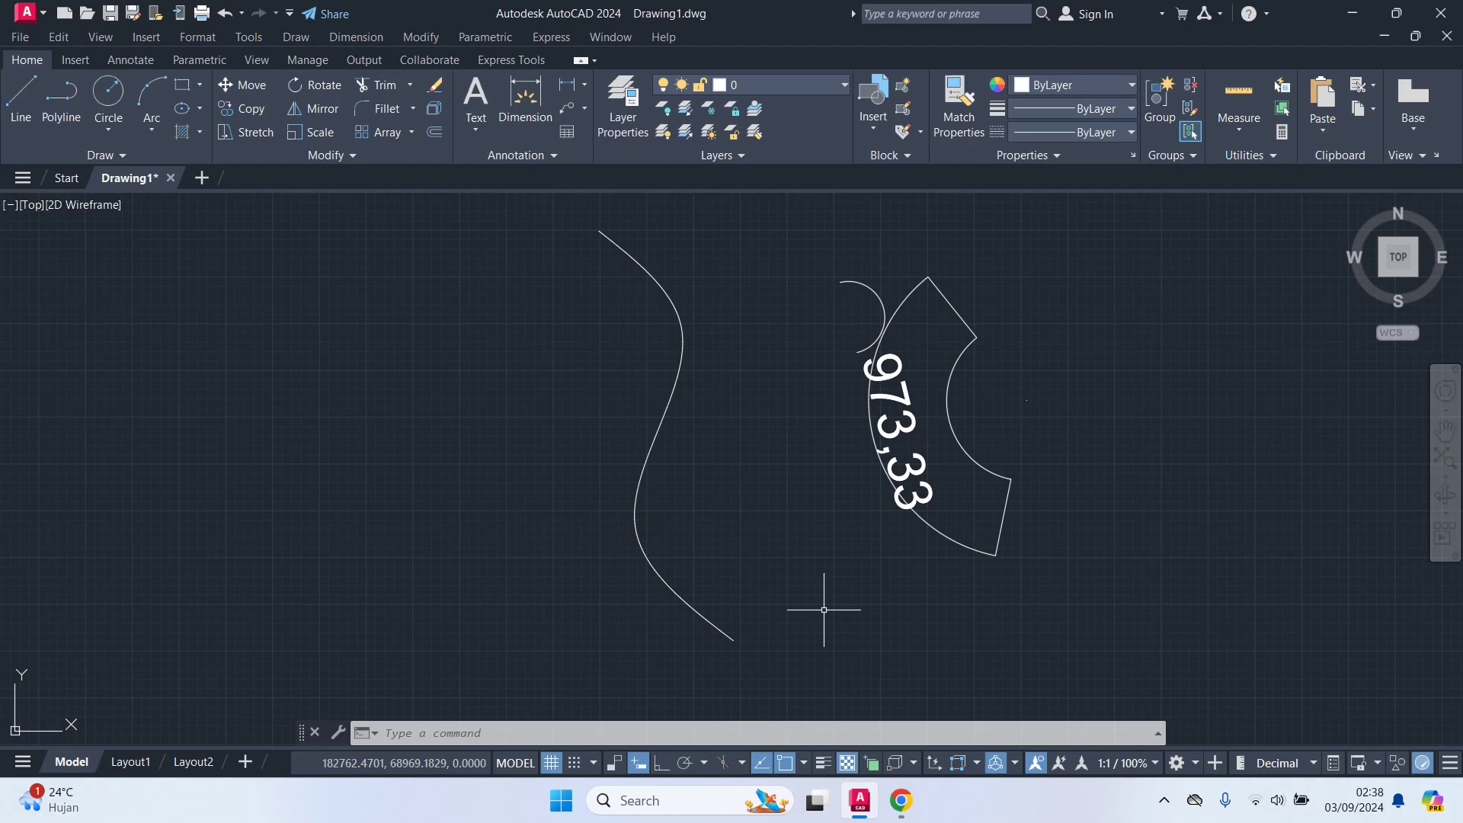
{"action": "type", "text": "LI"}
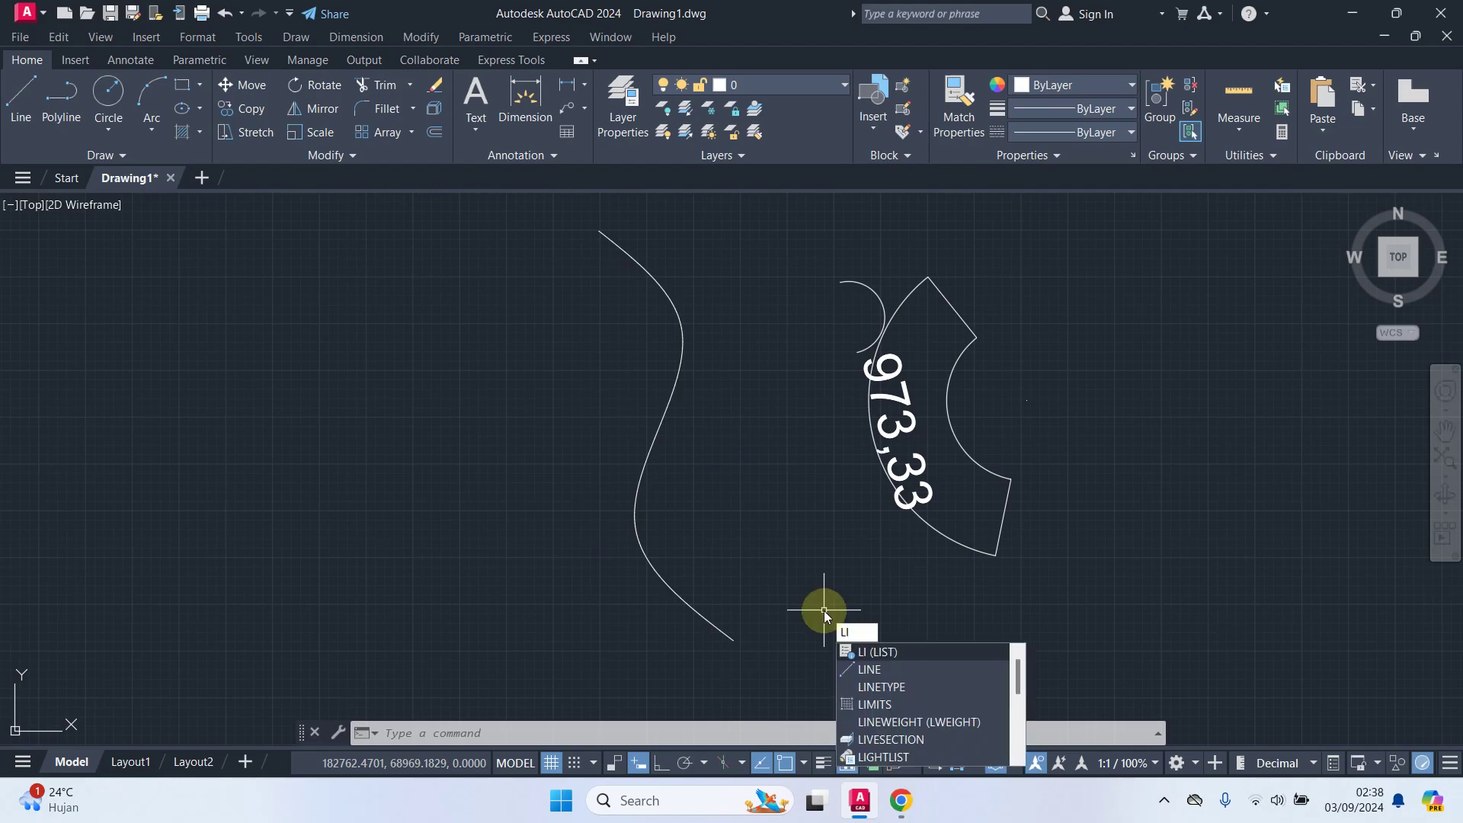
{"action": "key", "text": "Return"}
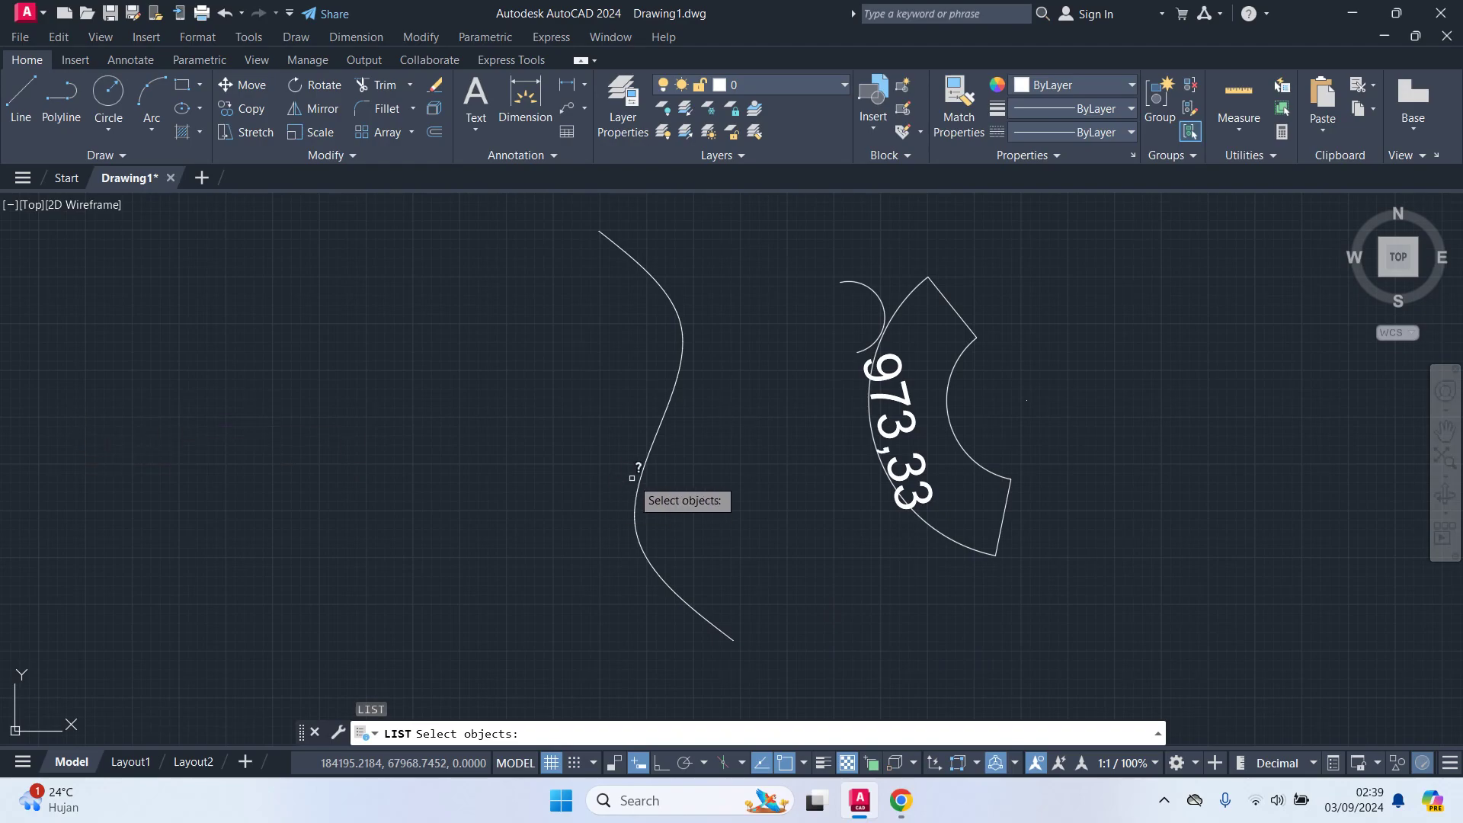
{"action": "left_click", "coordinate": [635, 478]}
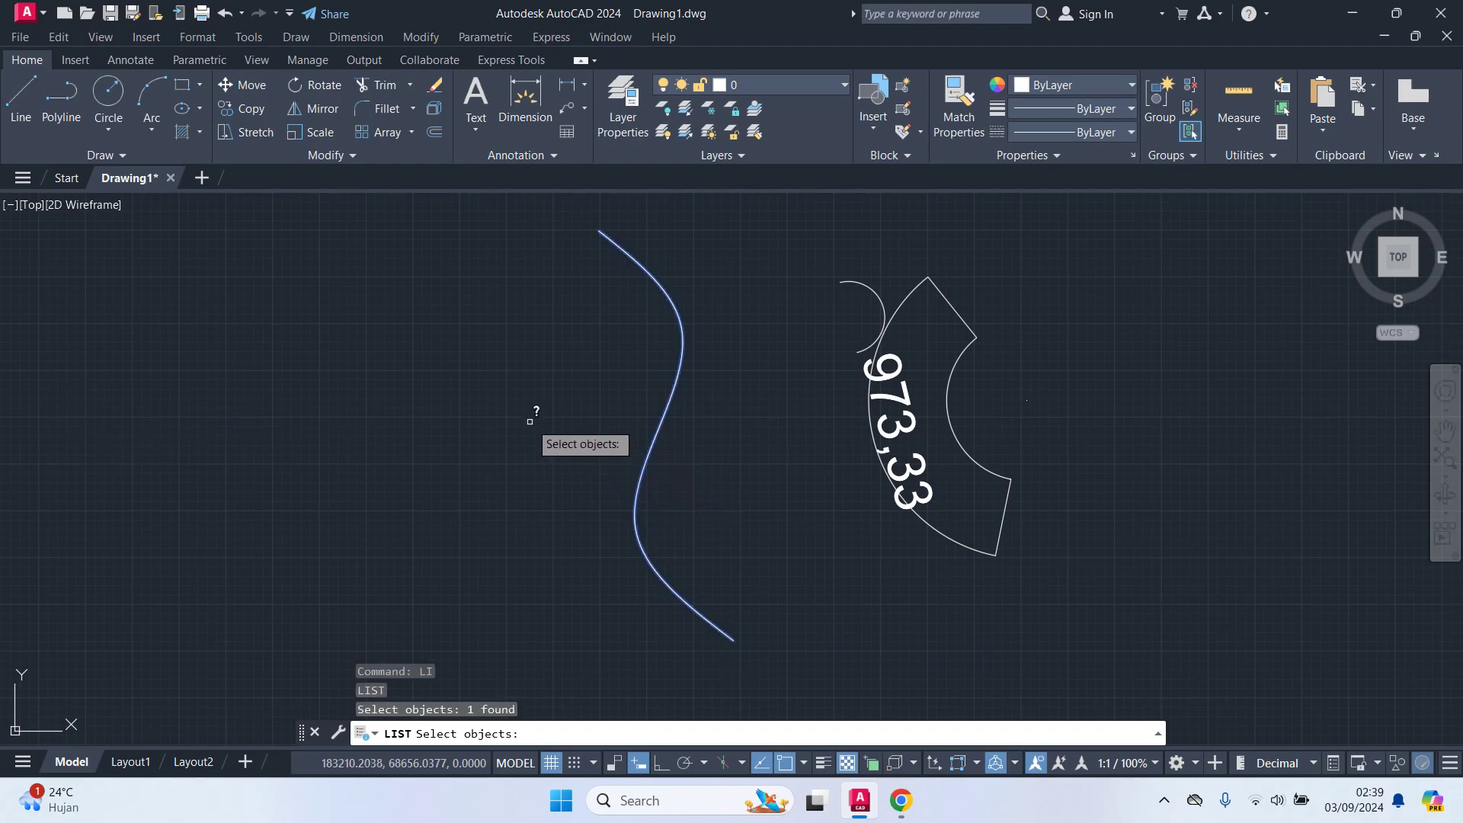
{"action": "key", "text": "Return"}
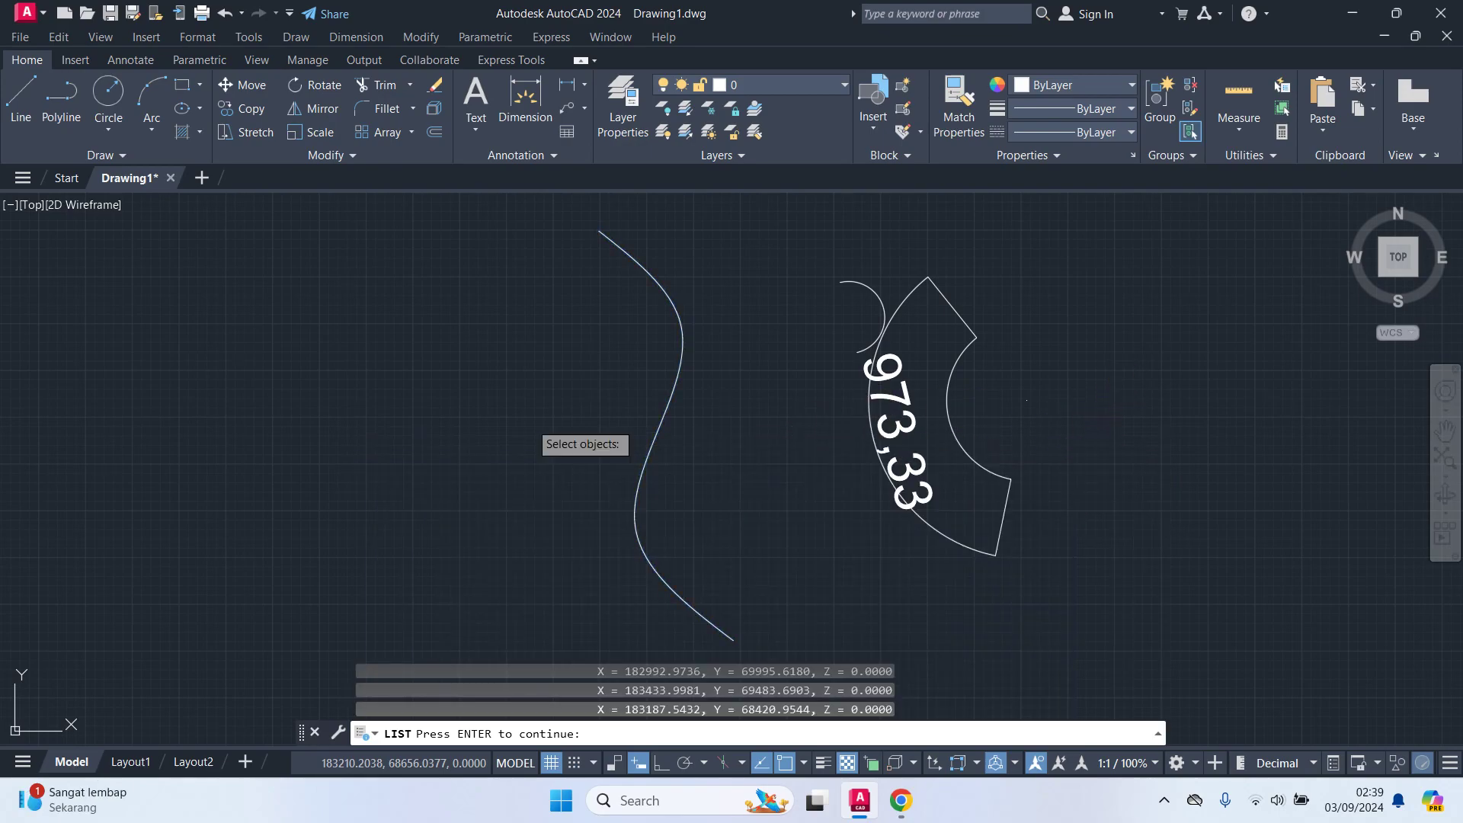
{"action": "key", "text": "Return"}
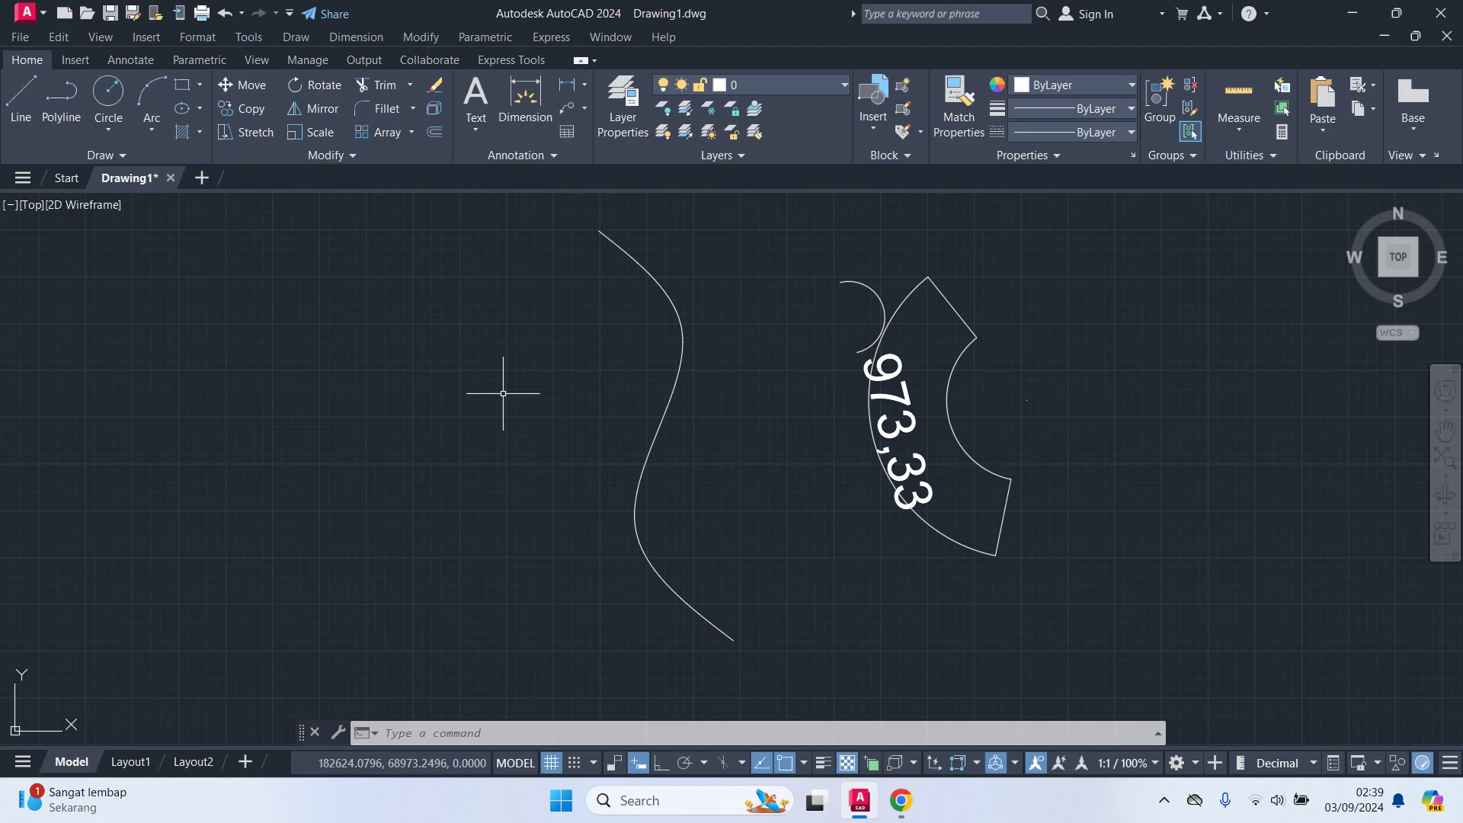
Step: Erase the arc and its 973,33 dimension, then switch to Chrome
{"action": "left_click", "coordinate": [1080, 611]}
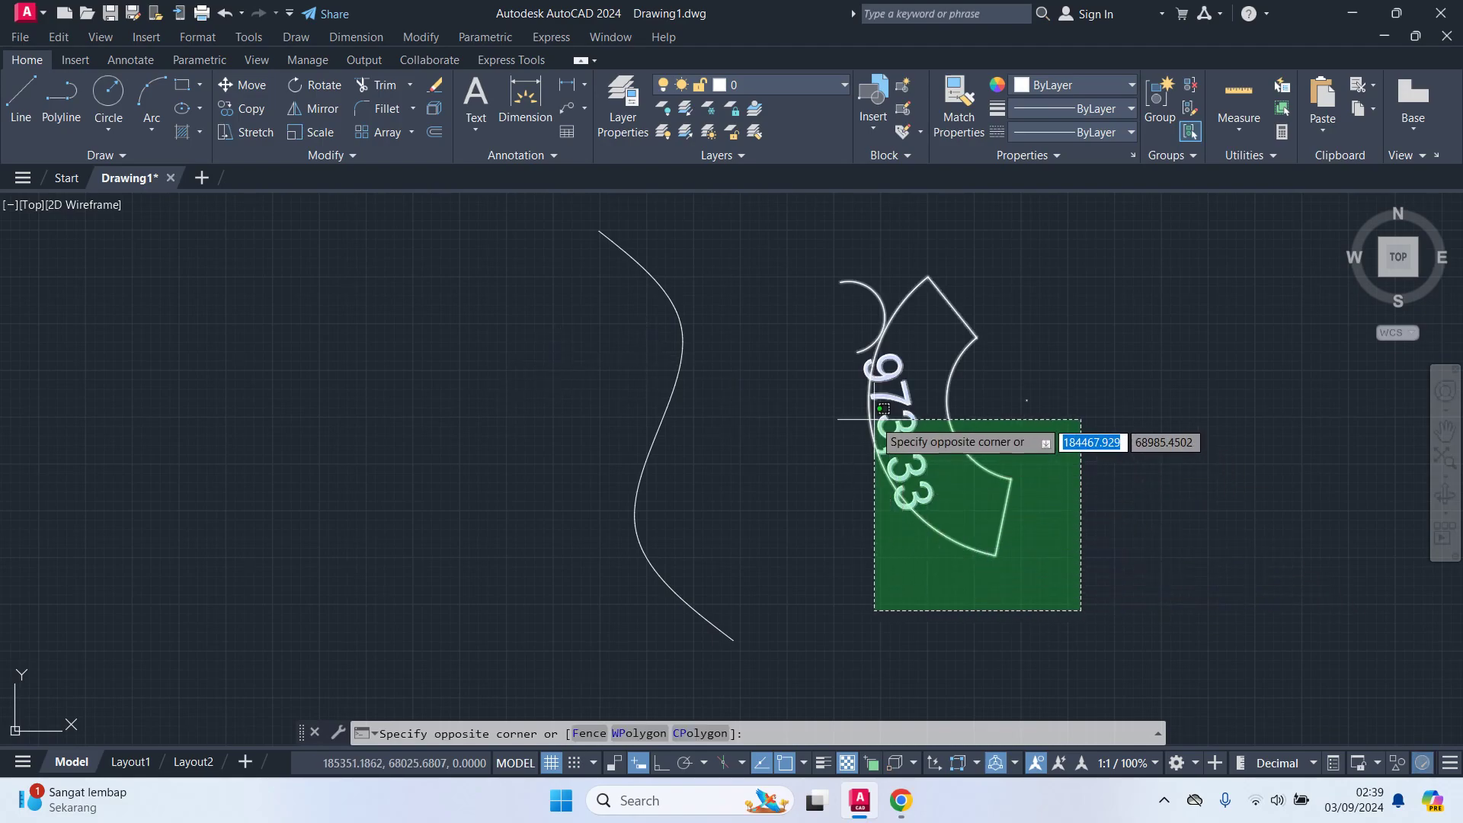
{"action": "left_click", "coordinate": [864, 492]}
{"action": "key", "text": "Delete"}
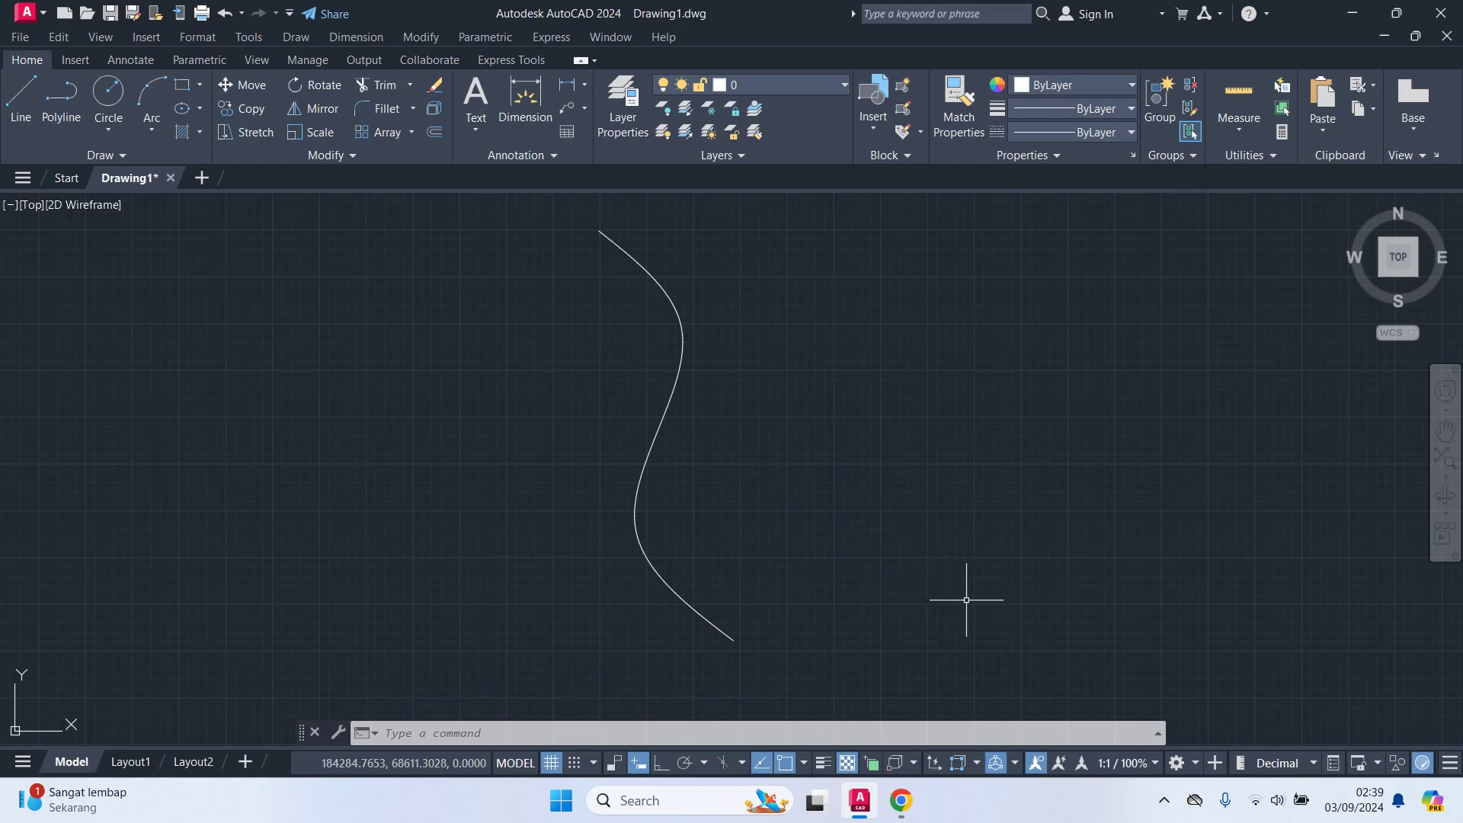
{"action": "left_click", "coordinate": [911, 809]}
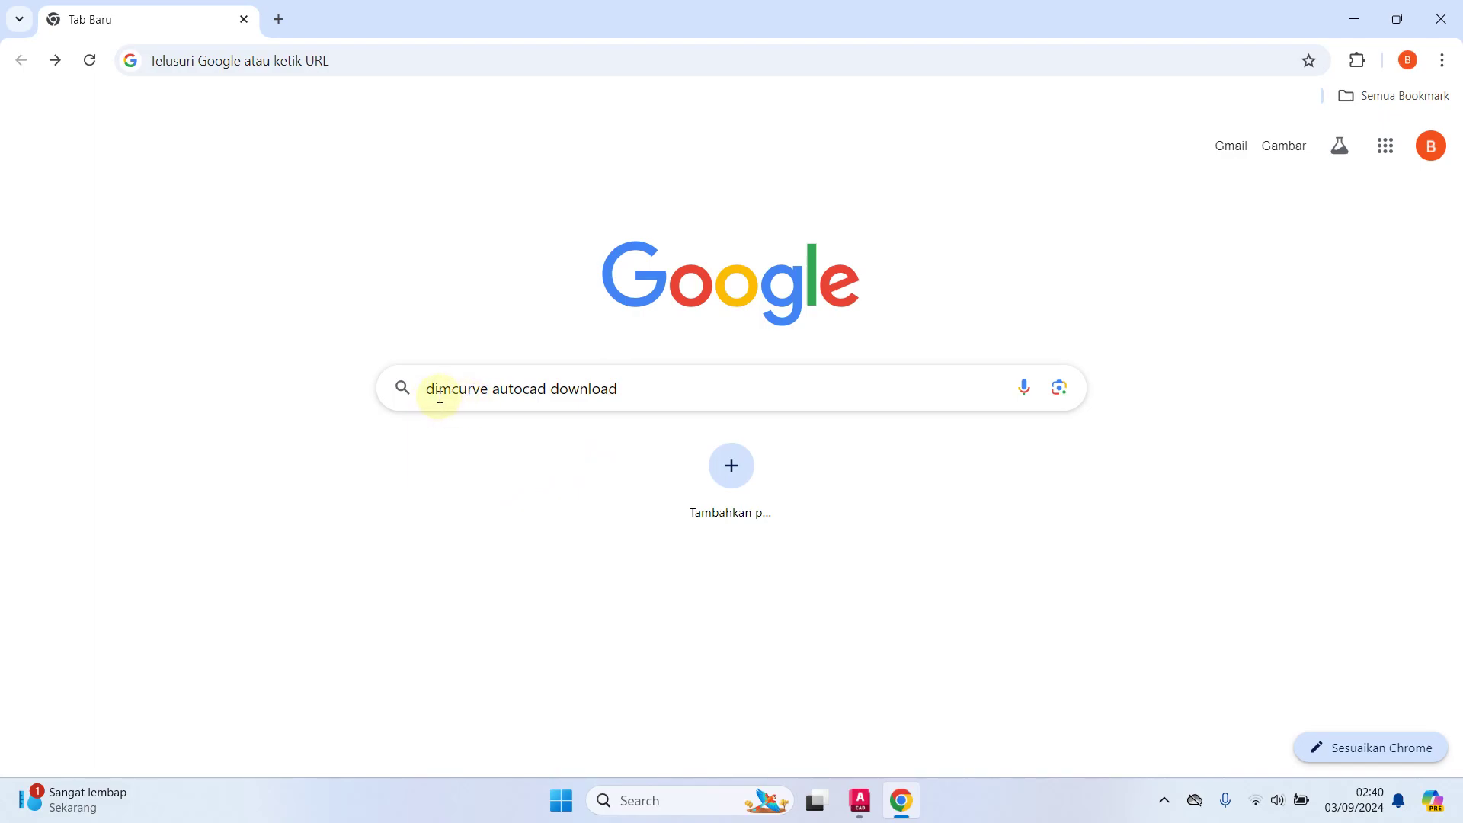
Step: Search Google for 'dimcurve autocad download' and open the CAD Forum result in a new tab
{"action": "left_click", "coordinate": [789, 379]}
{"action": "key", "text": "Return"}
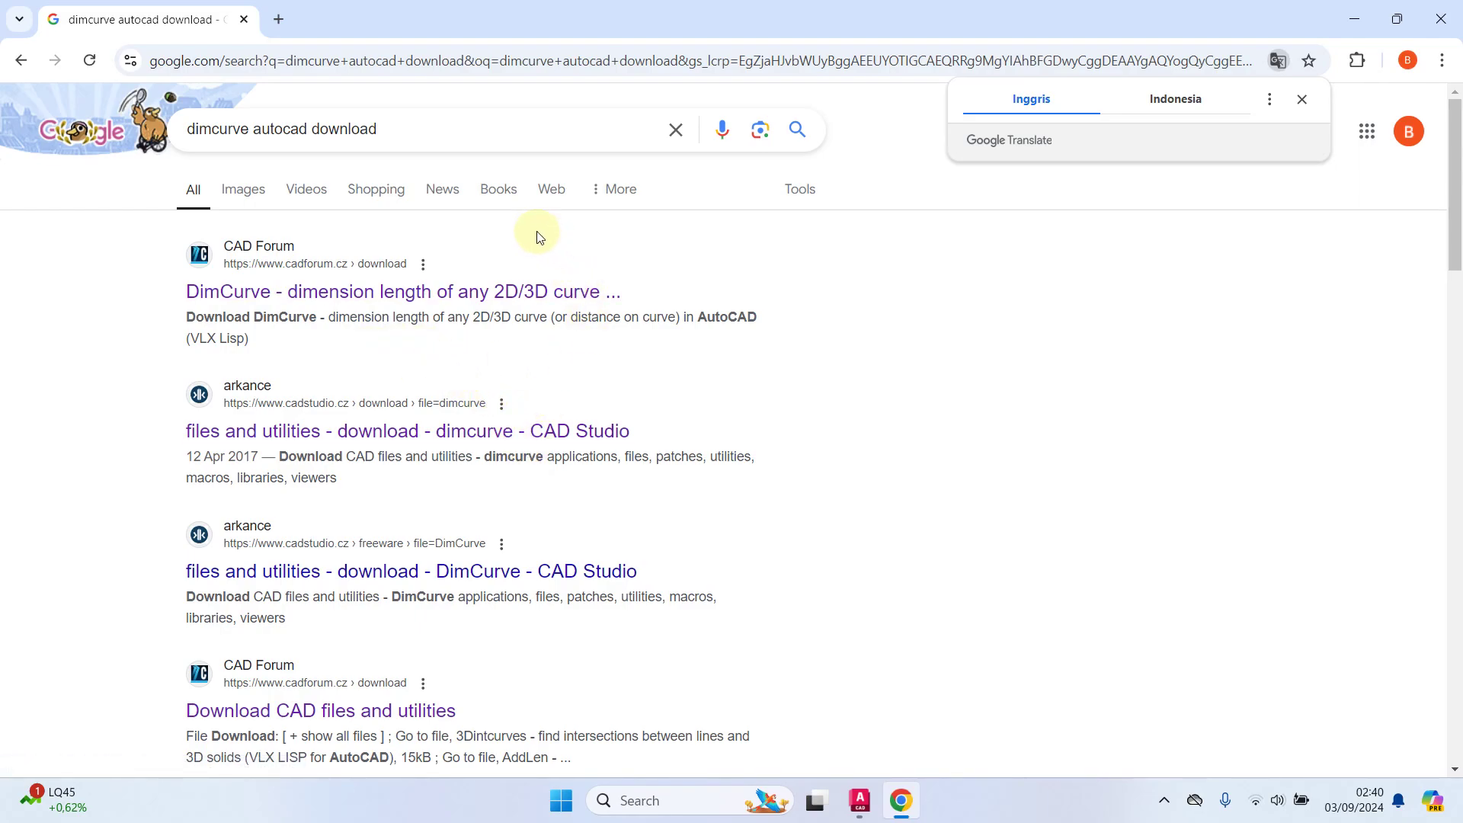
{"action": "right_click", "coordinate": [266, 299]}
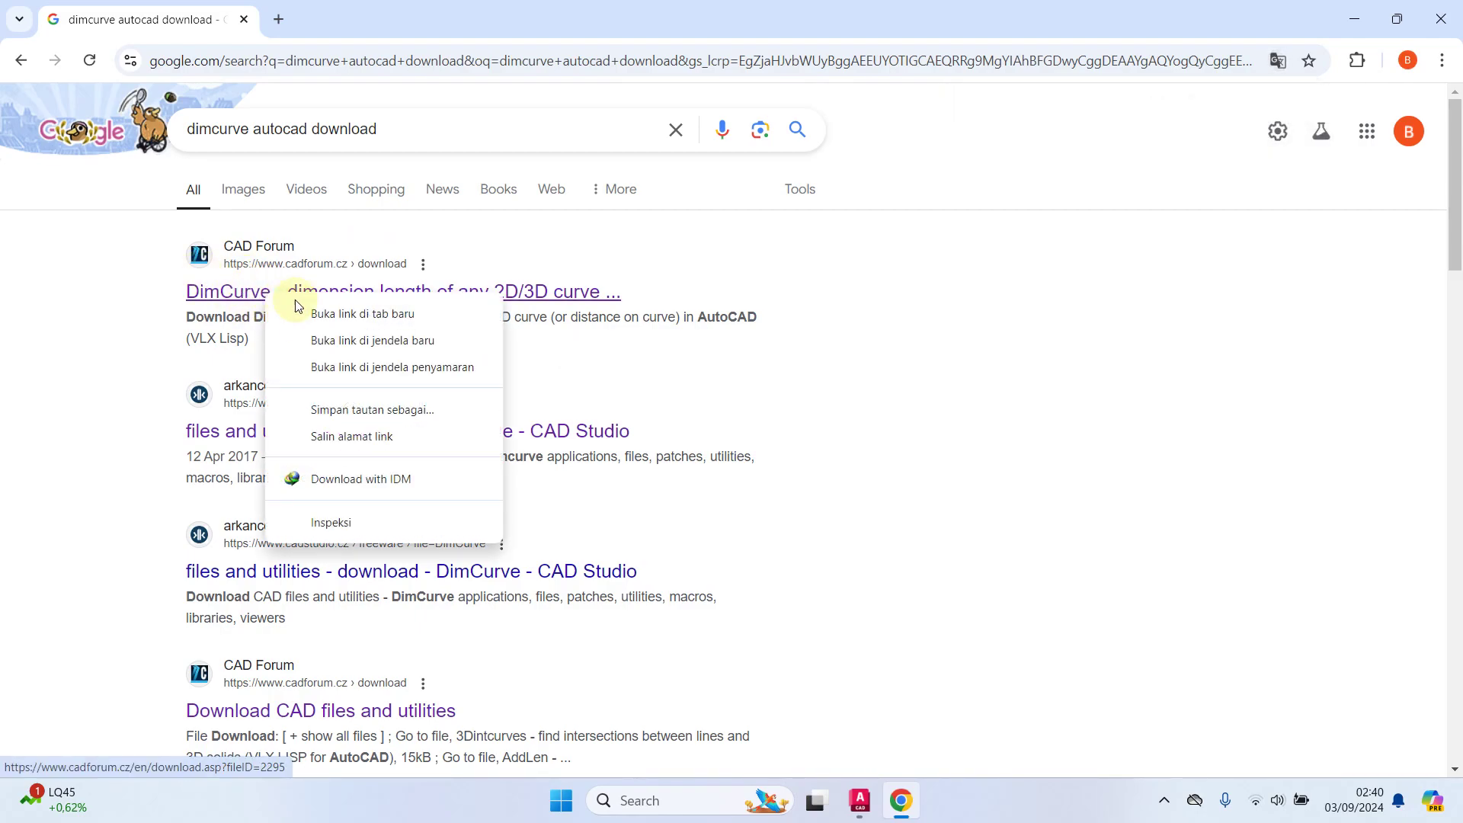
{"action": "left_click", "coordinate": [353, 319]}
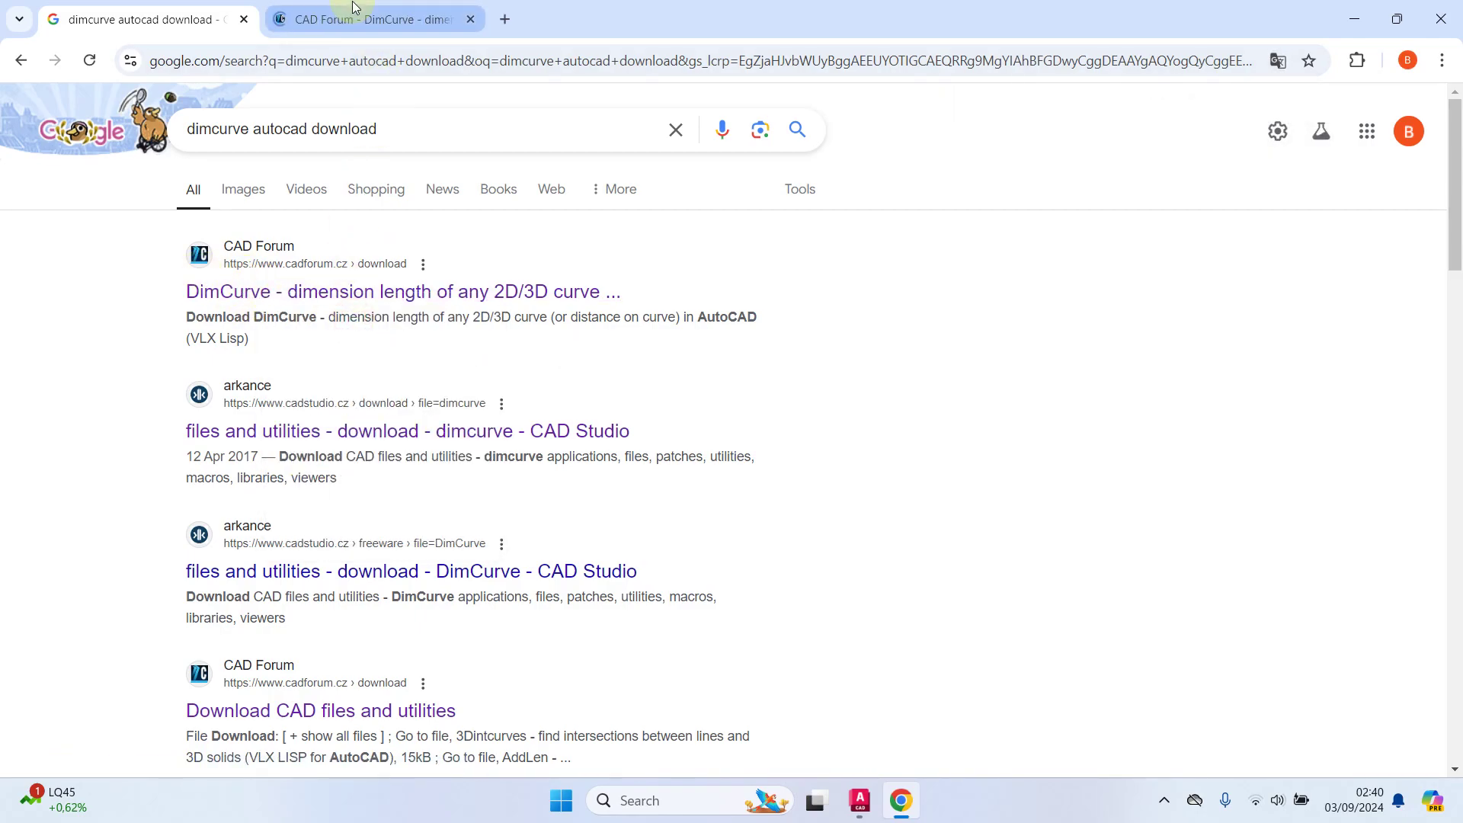
{"action": "key", "text": "ctrl+Tab"}
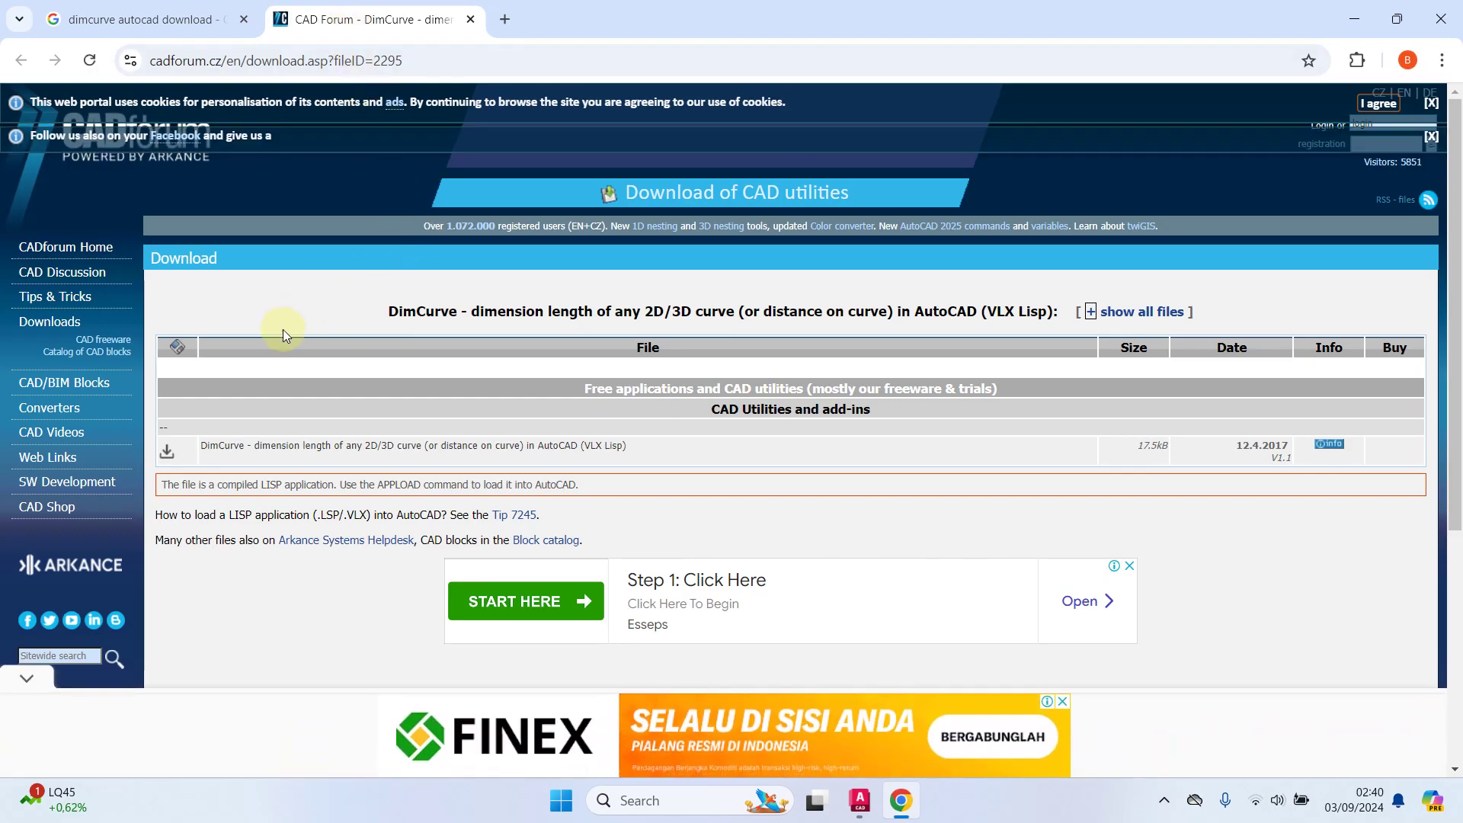
Step: Download dimcurve.vlx from CAD Forum, check it in downloads, and close Chrome
{"action": "left_click", "coordinate": [170, 455]}
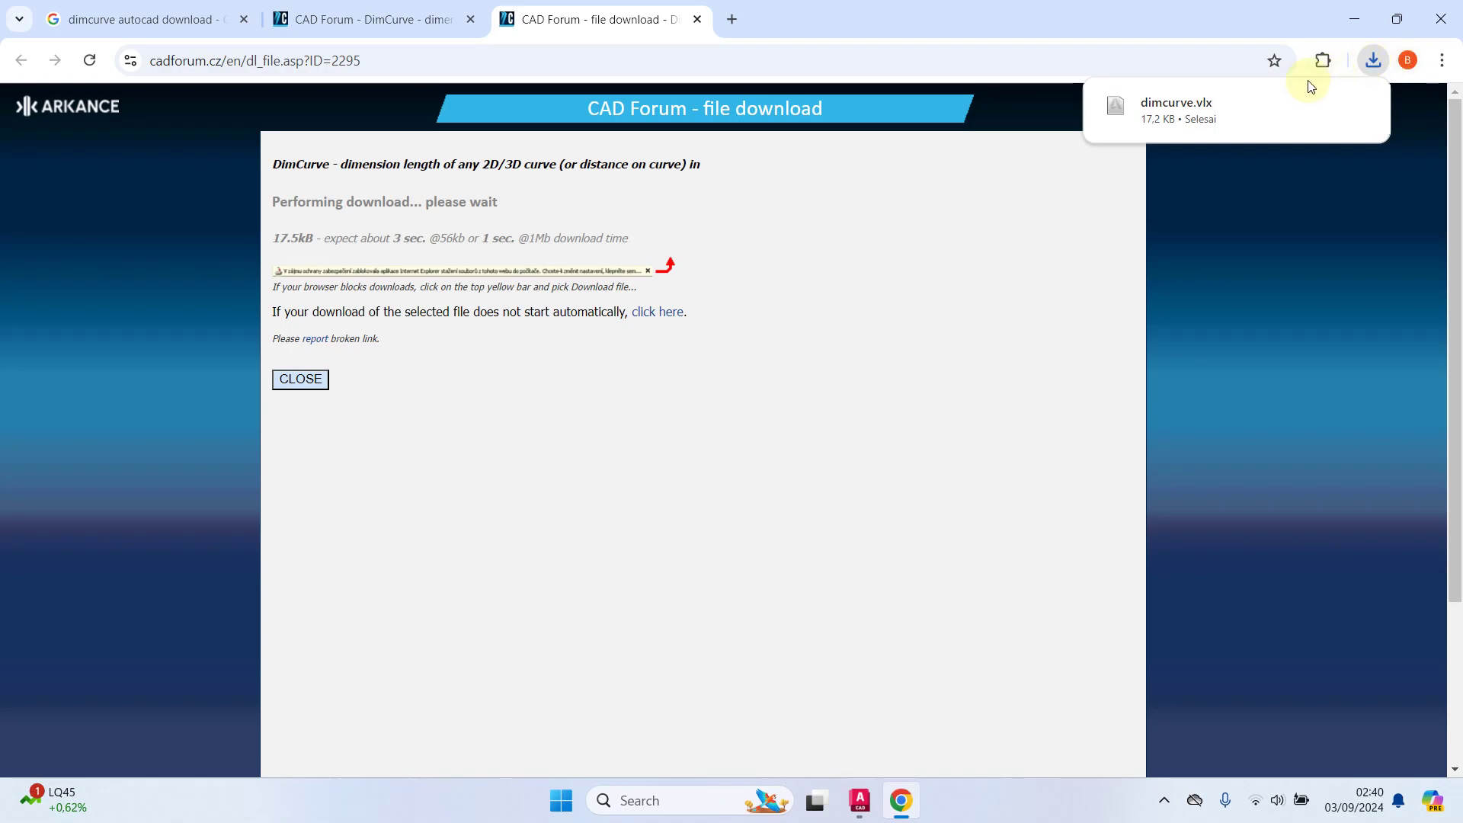
{"action": "left_click", "coordinate": [1375, 61]}
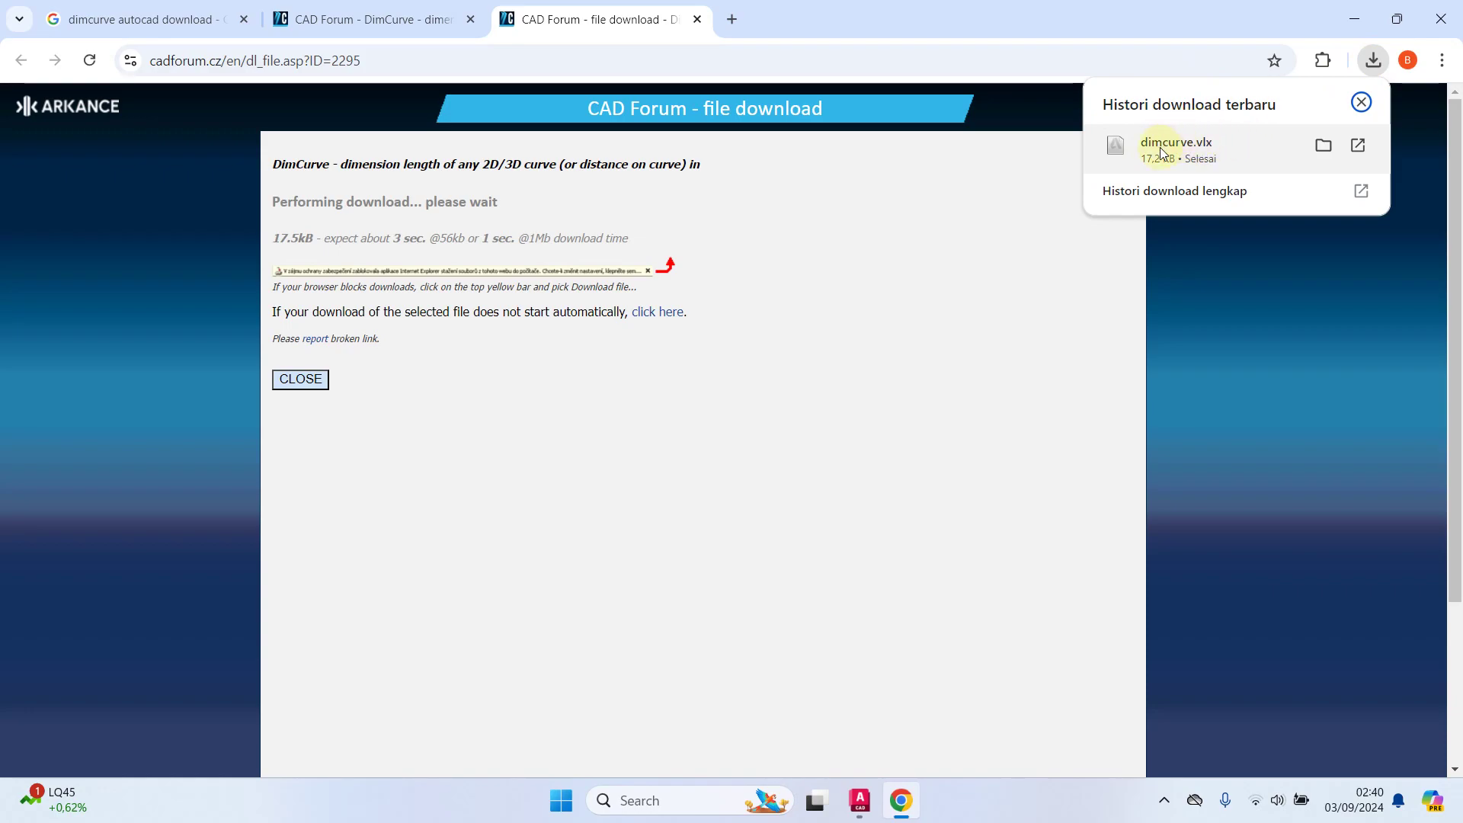
{"action": "left_click", "coordinate": [1455, 9]}
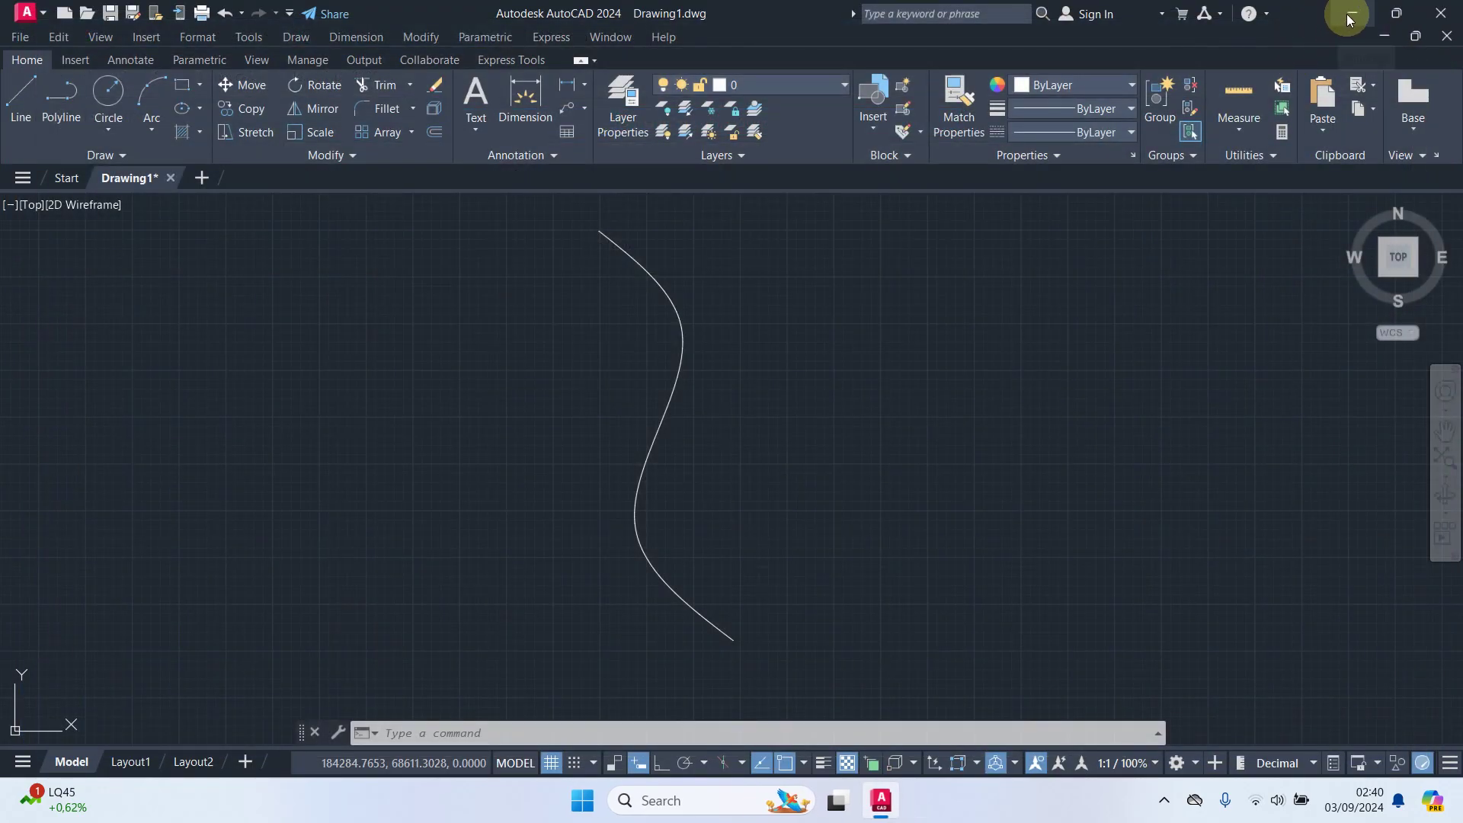
Step: Confirm the 18 KB dimcurve file in the Downloads folder, then return to AutoCAD
{"action": "left_click", "coordinate": [1353, 13]}
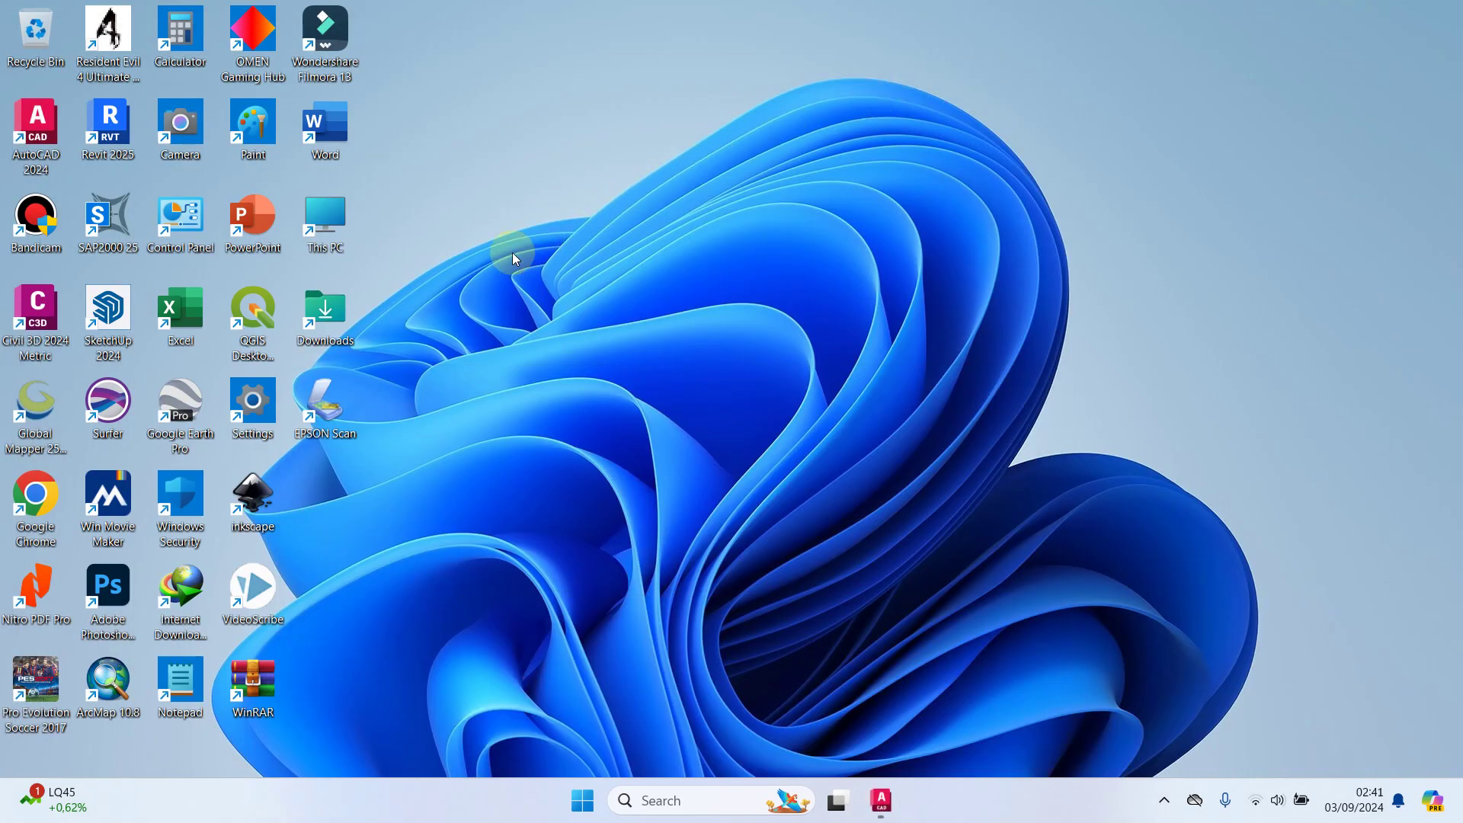
{"action": "double_click", "coordinate": [328, 316]}
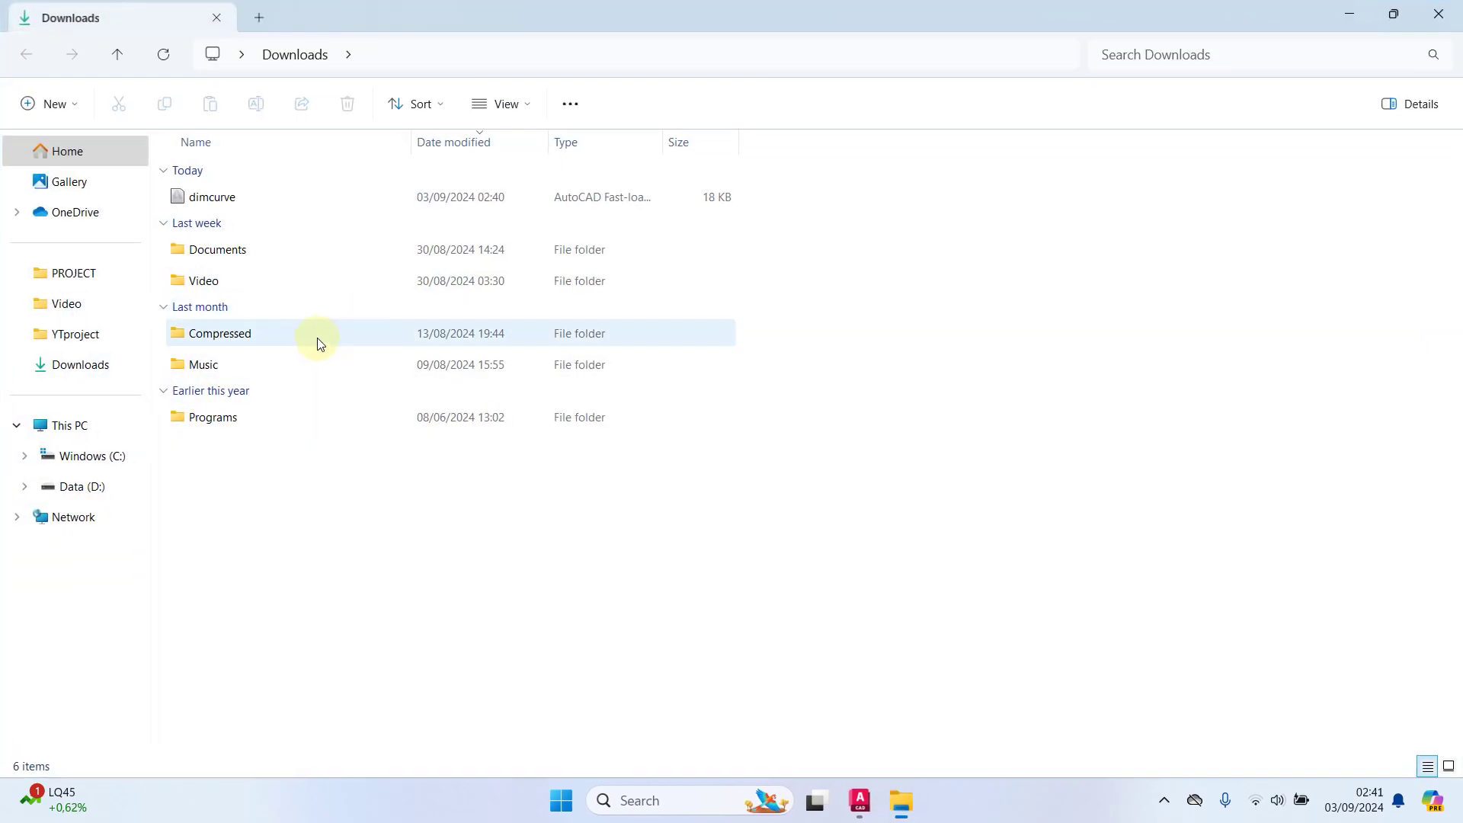
{"action": "left_click", "coordinate": [226, 200]}
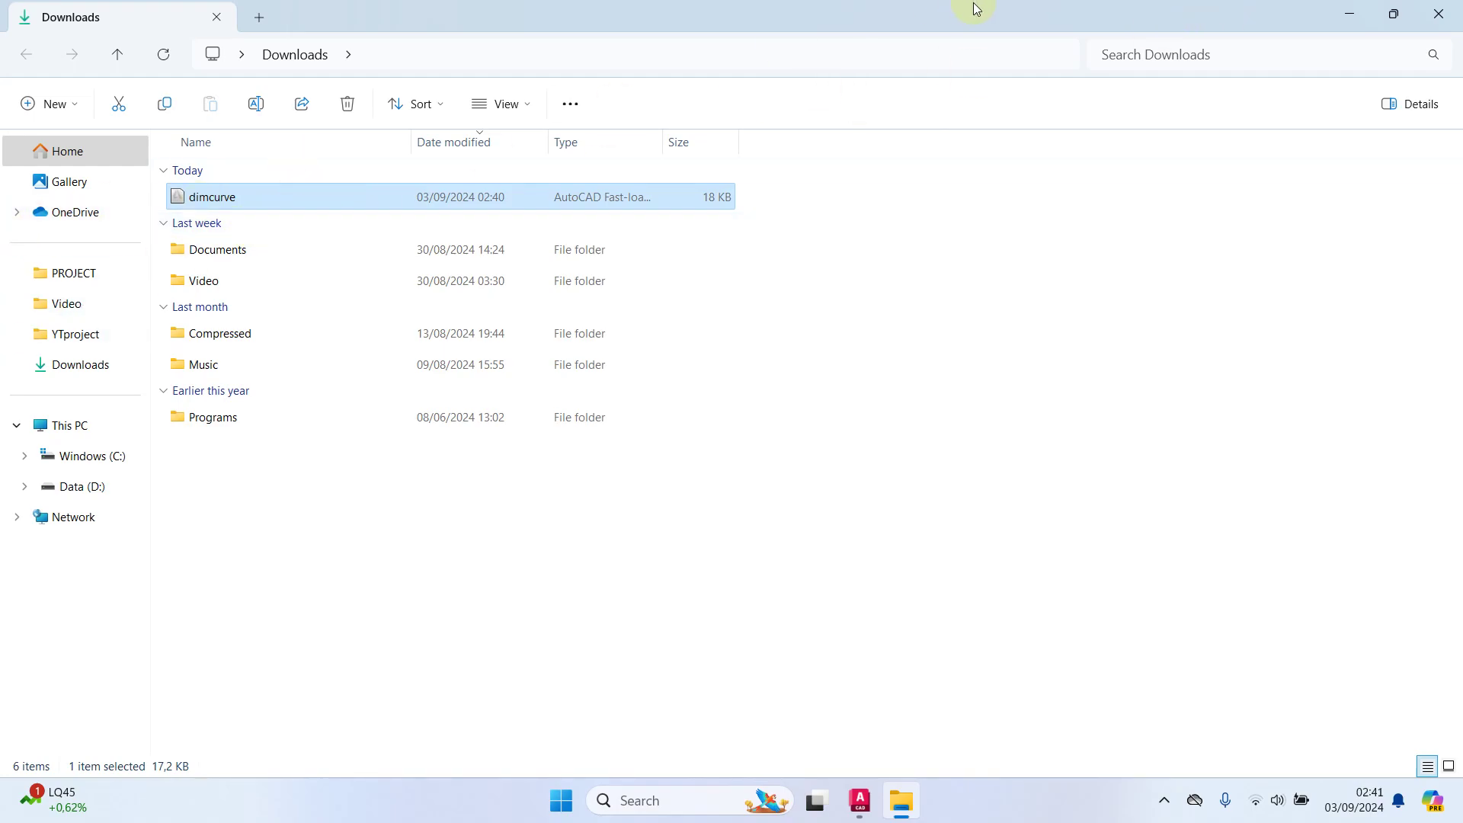
{"action": "left_click", "coordinate": [1442, 16]}
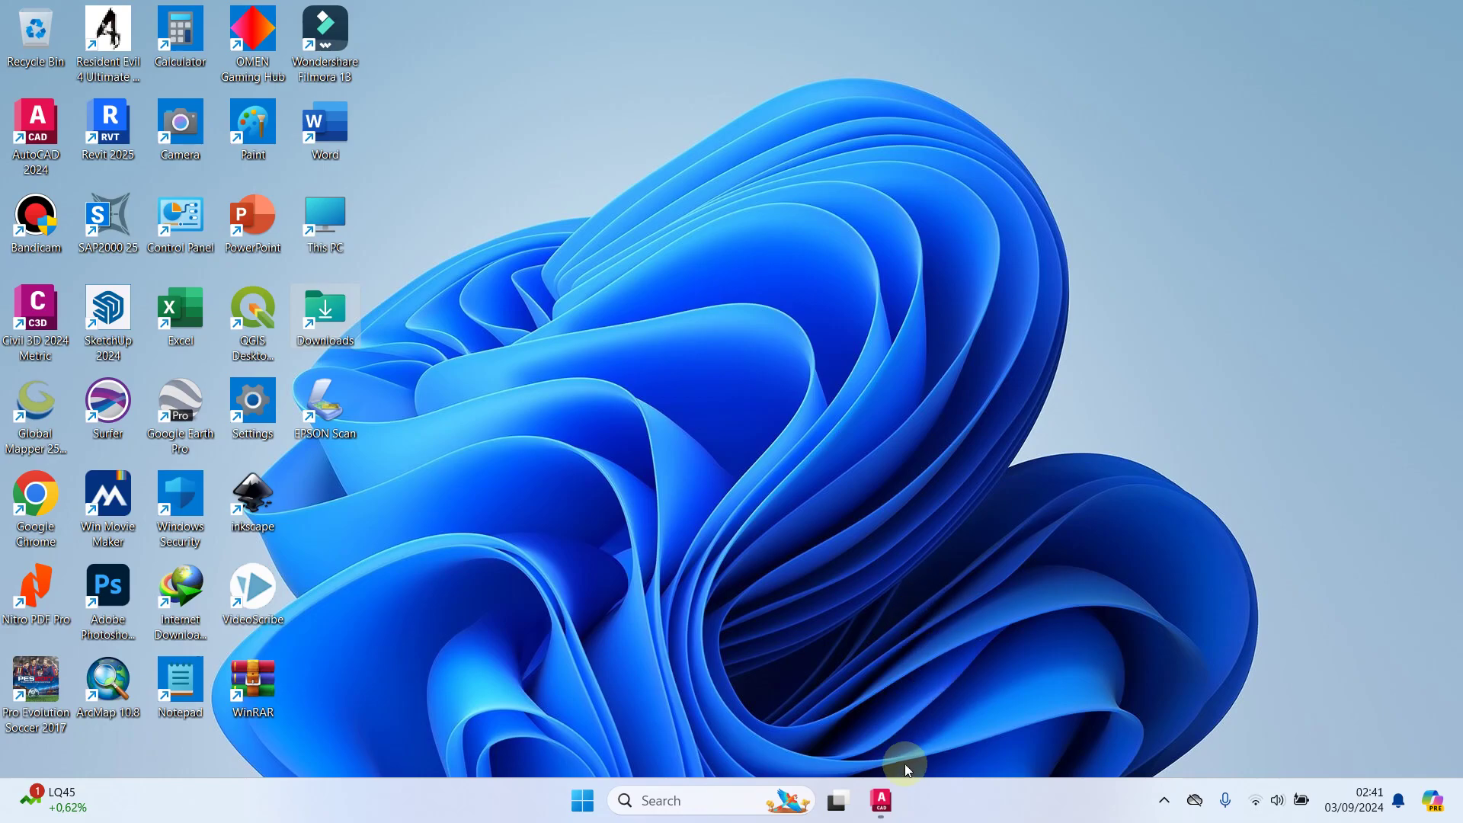
{"action": "left_click", "coordinate": [883, 800]}
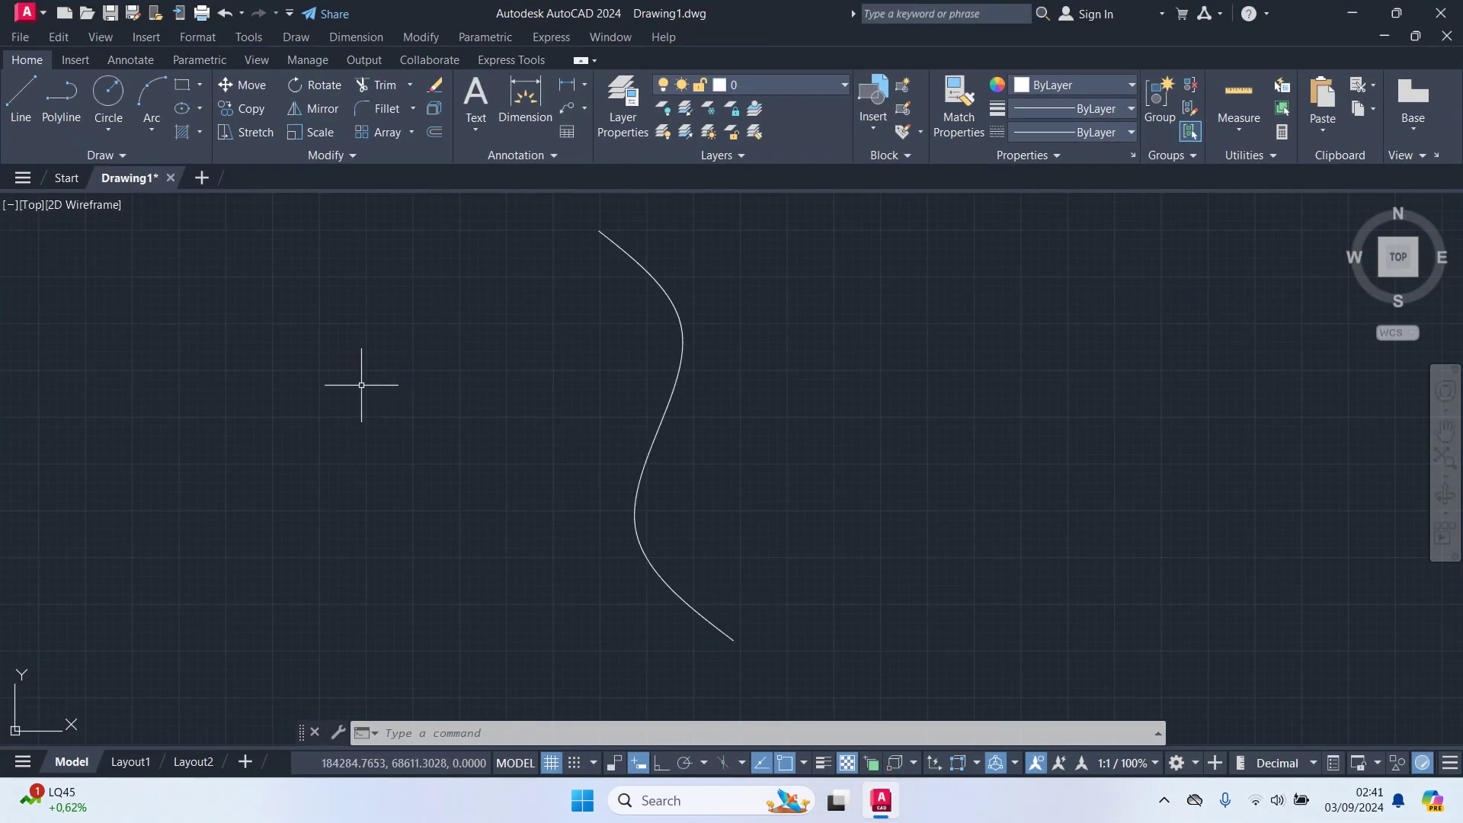
Step: Load dimcurve.vlx from the Downloads folder with APPLOAD
{"action": "type", "text": "APP"}
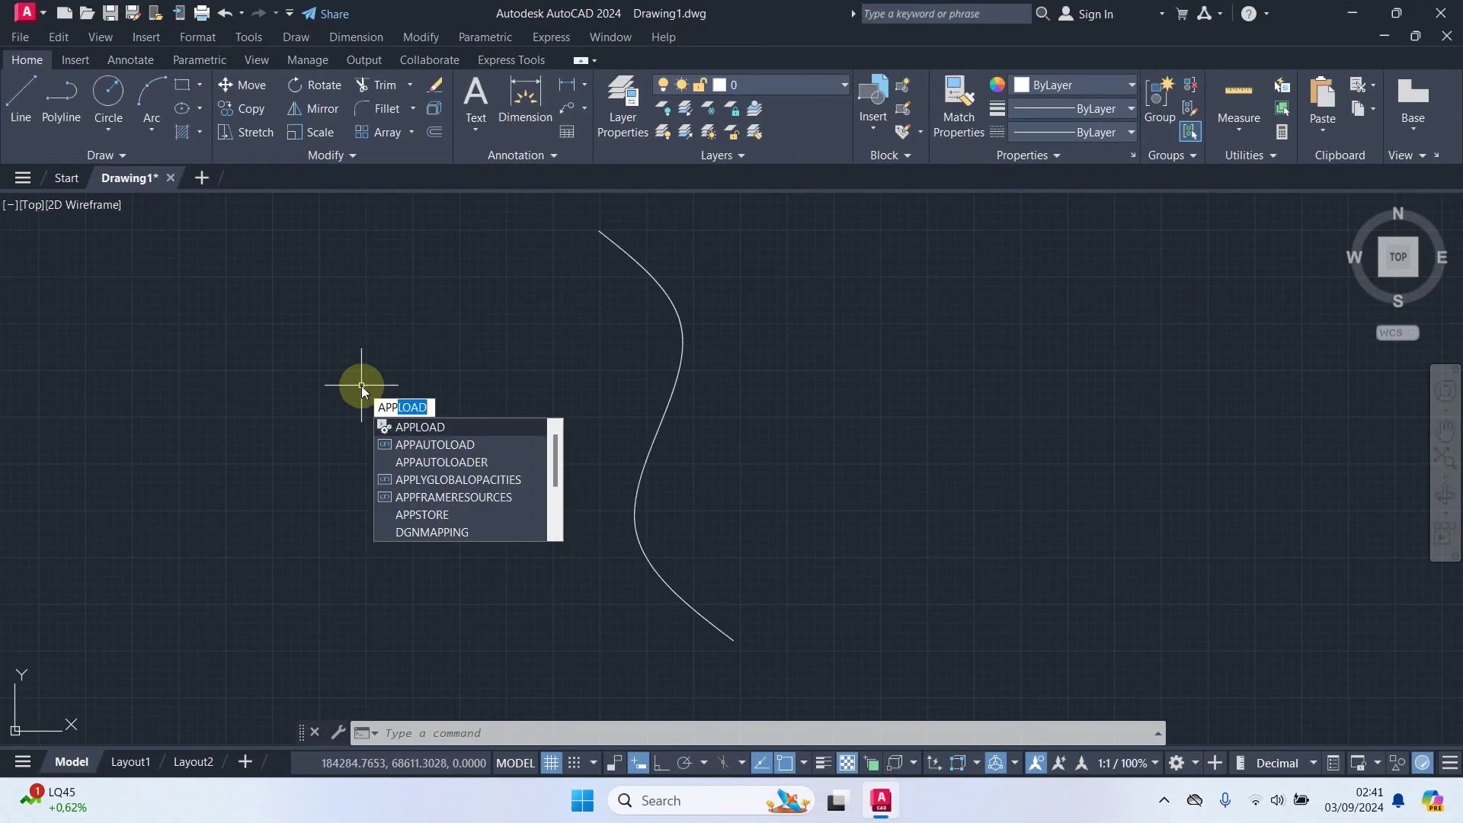
{"action": "type", "text": "load"}
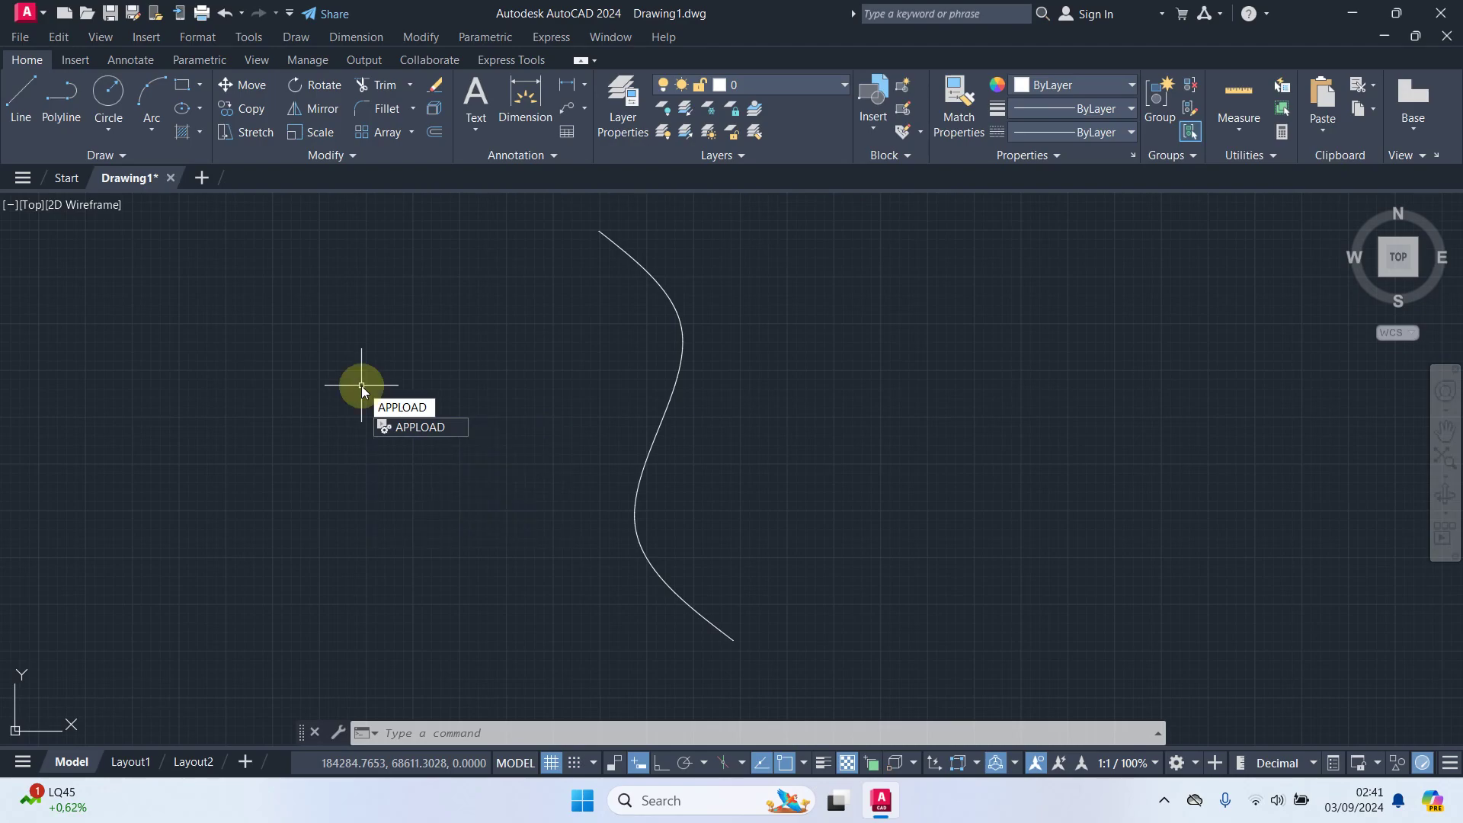
{"action": "key", "text": "Return"}
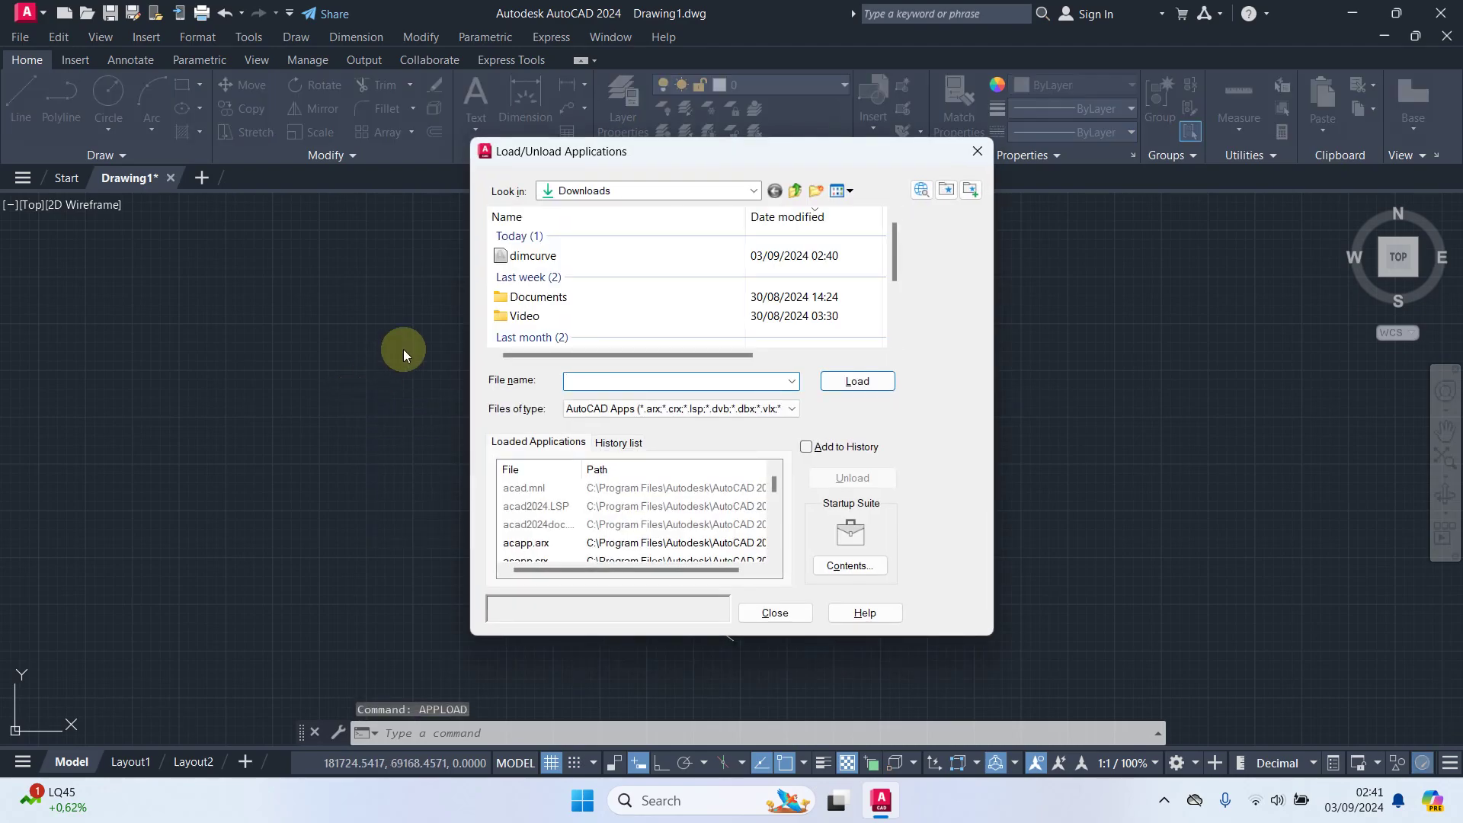
{"action": "left_click", "coordinate": [654, 196]}
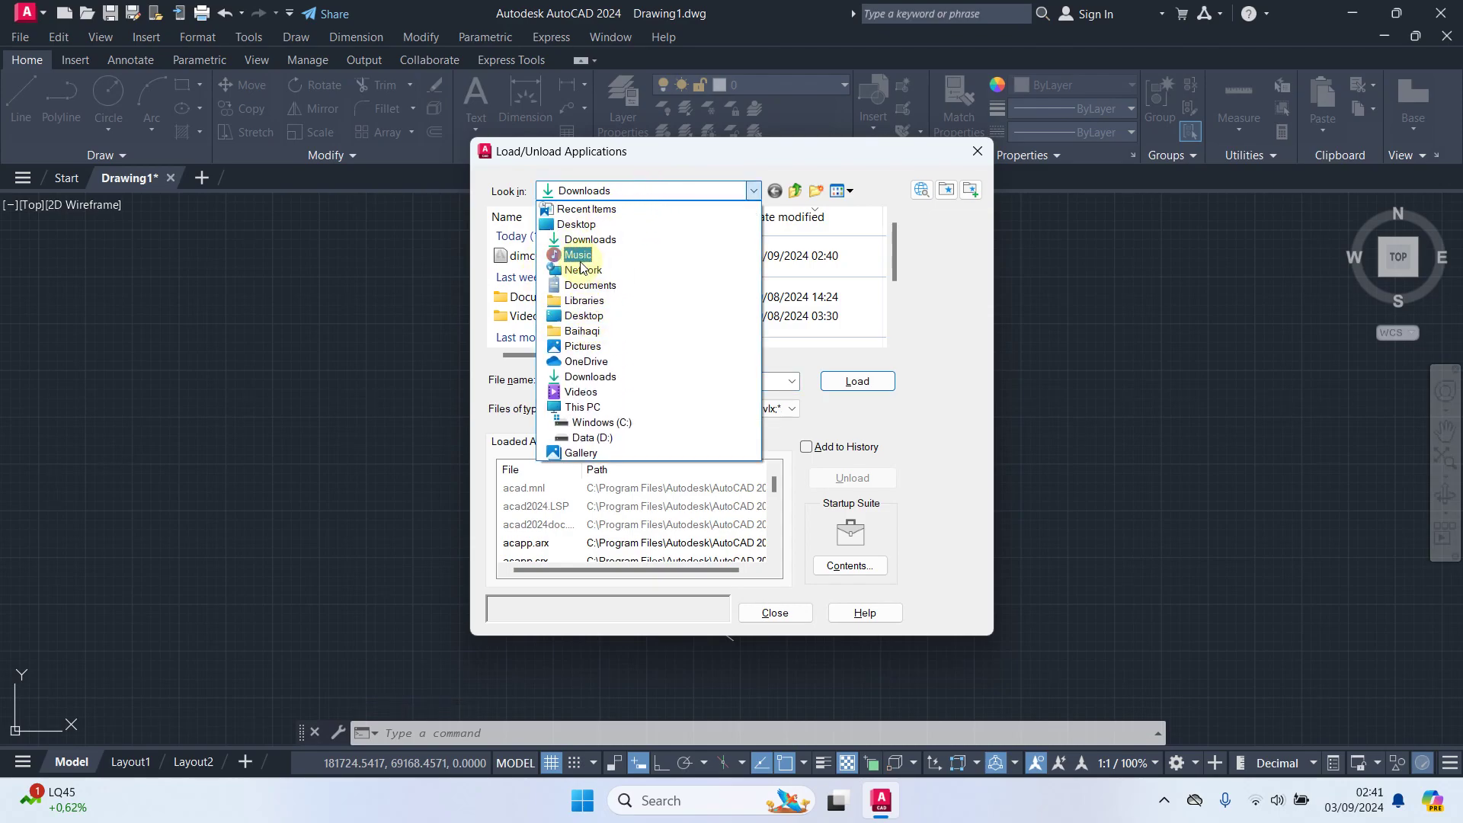
{"action": "left_click", "coordinate": [604, 242]}
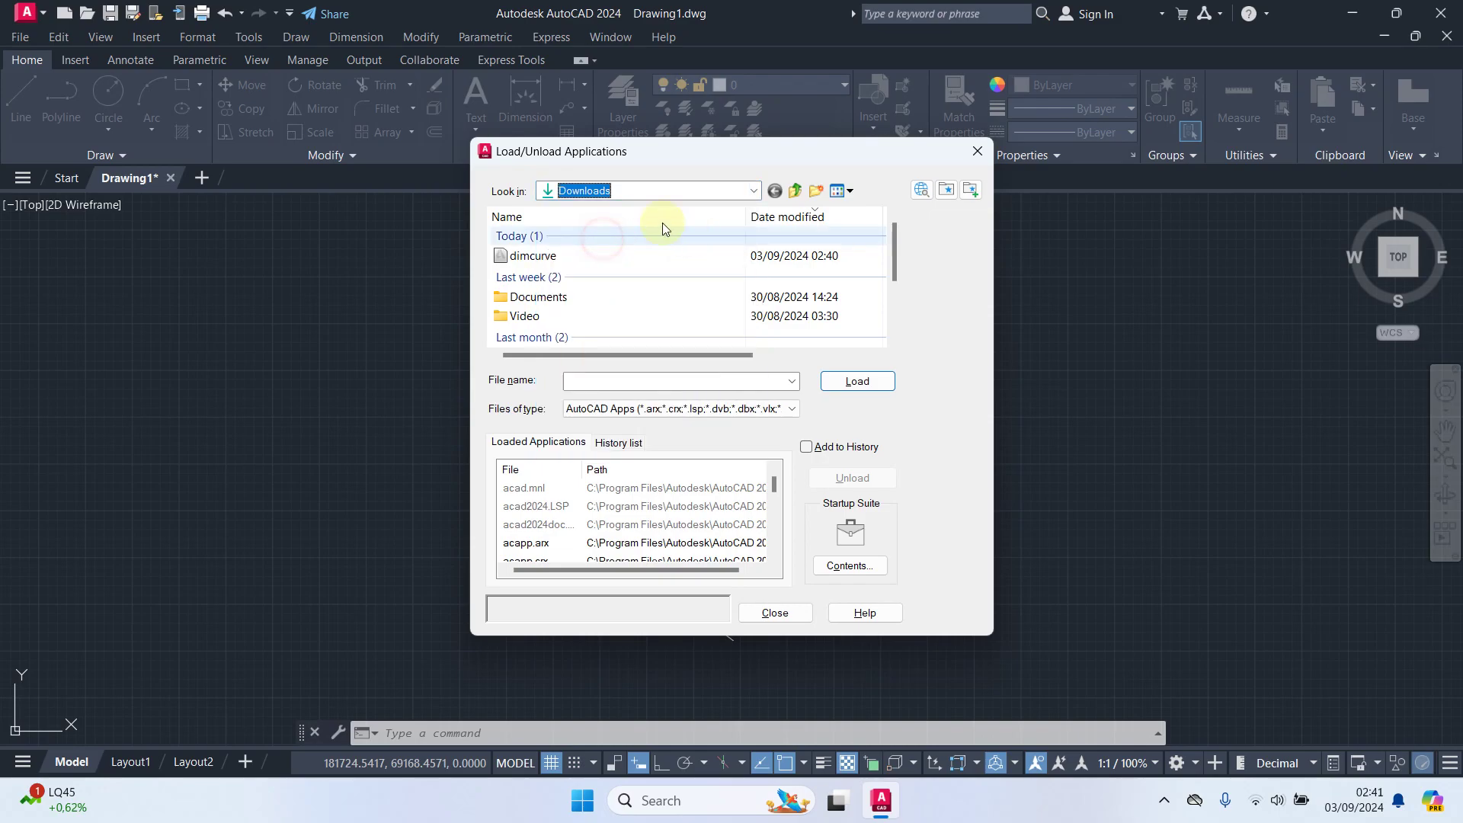
{"action": "left_click", "coordinate": [531, 258]}
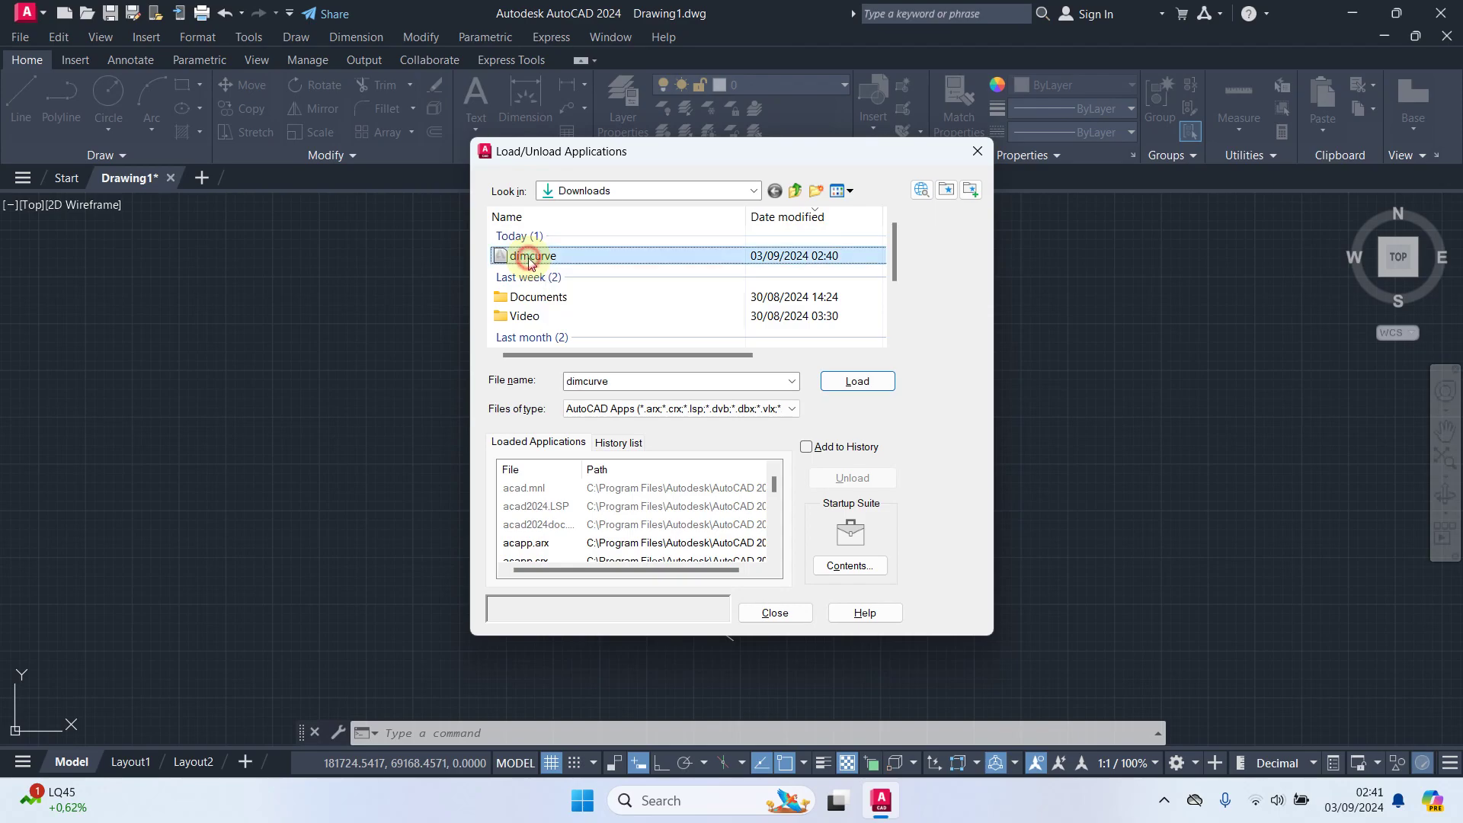
{"action": "left_click", "coordinate": [864, 383]}
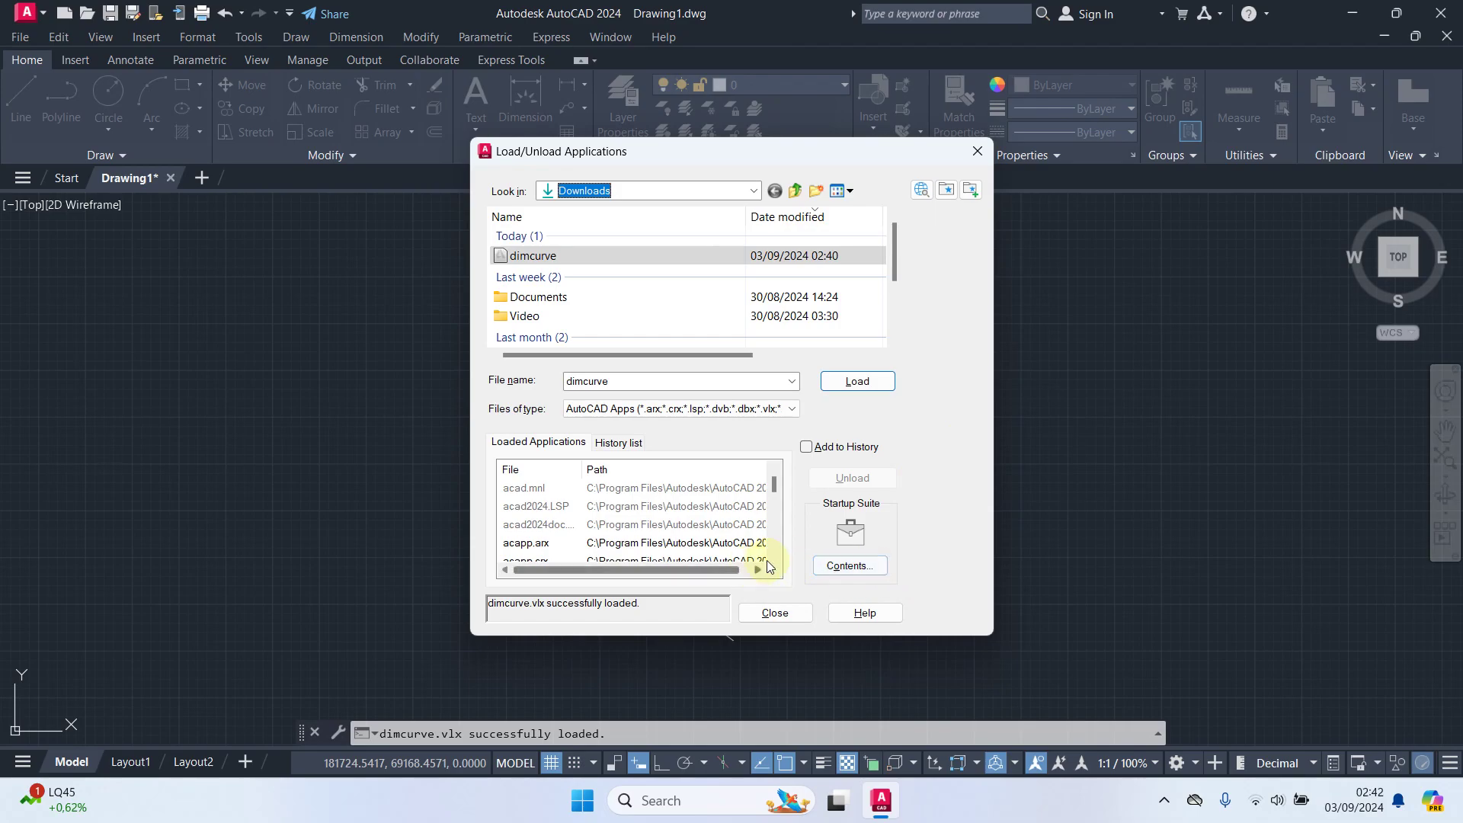
Step: Add dimcurve.vlx to the Startup Suite and close both dialogs
{"action": "left_click", "coordinate": [858, 568]}
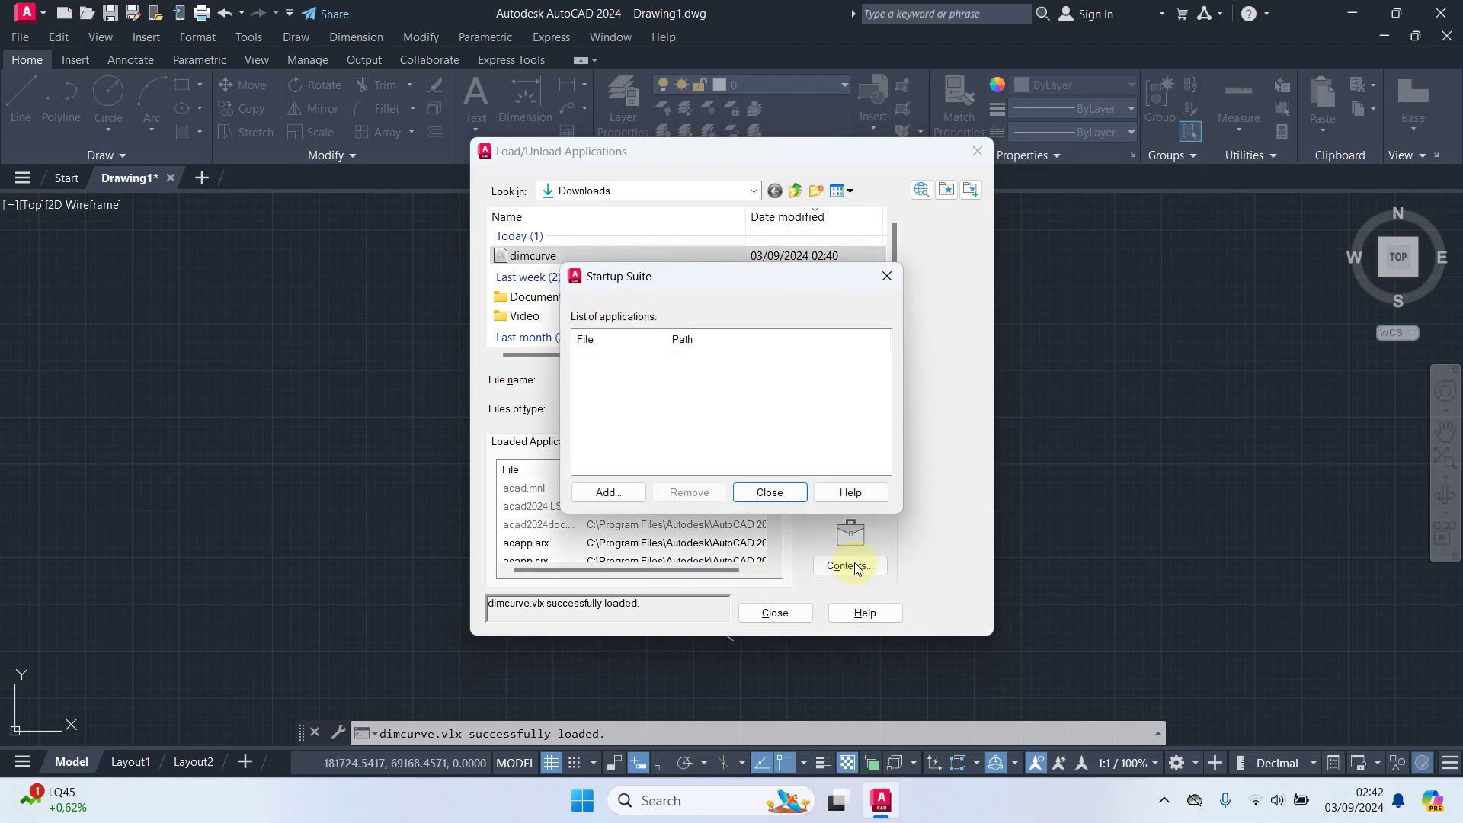
{"action": "left_click", "coordinate": [607, 494]}
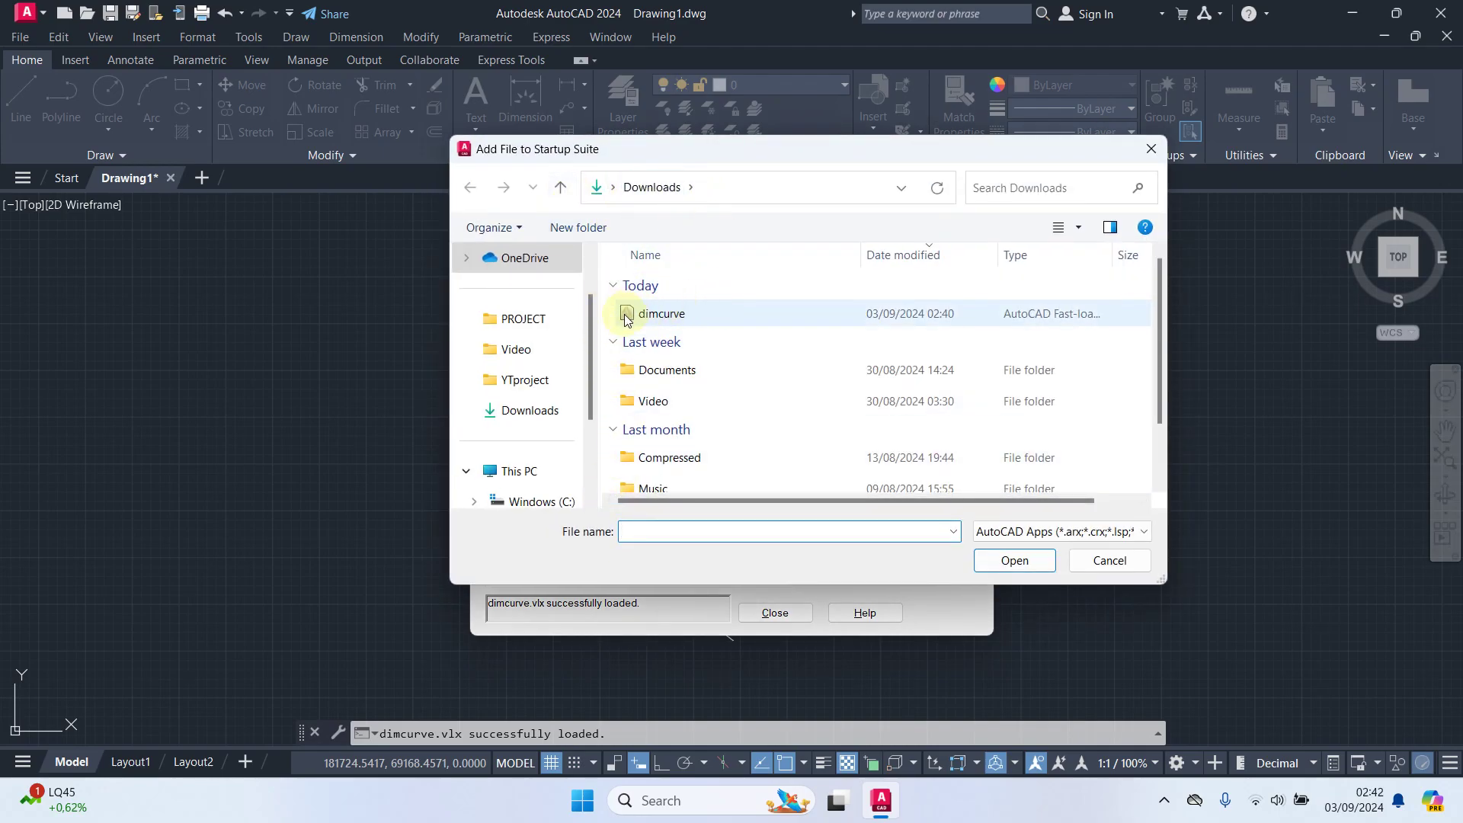
{"action": "left_click", "coordinate": [670, 315]}
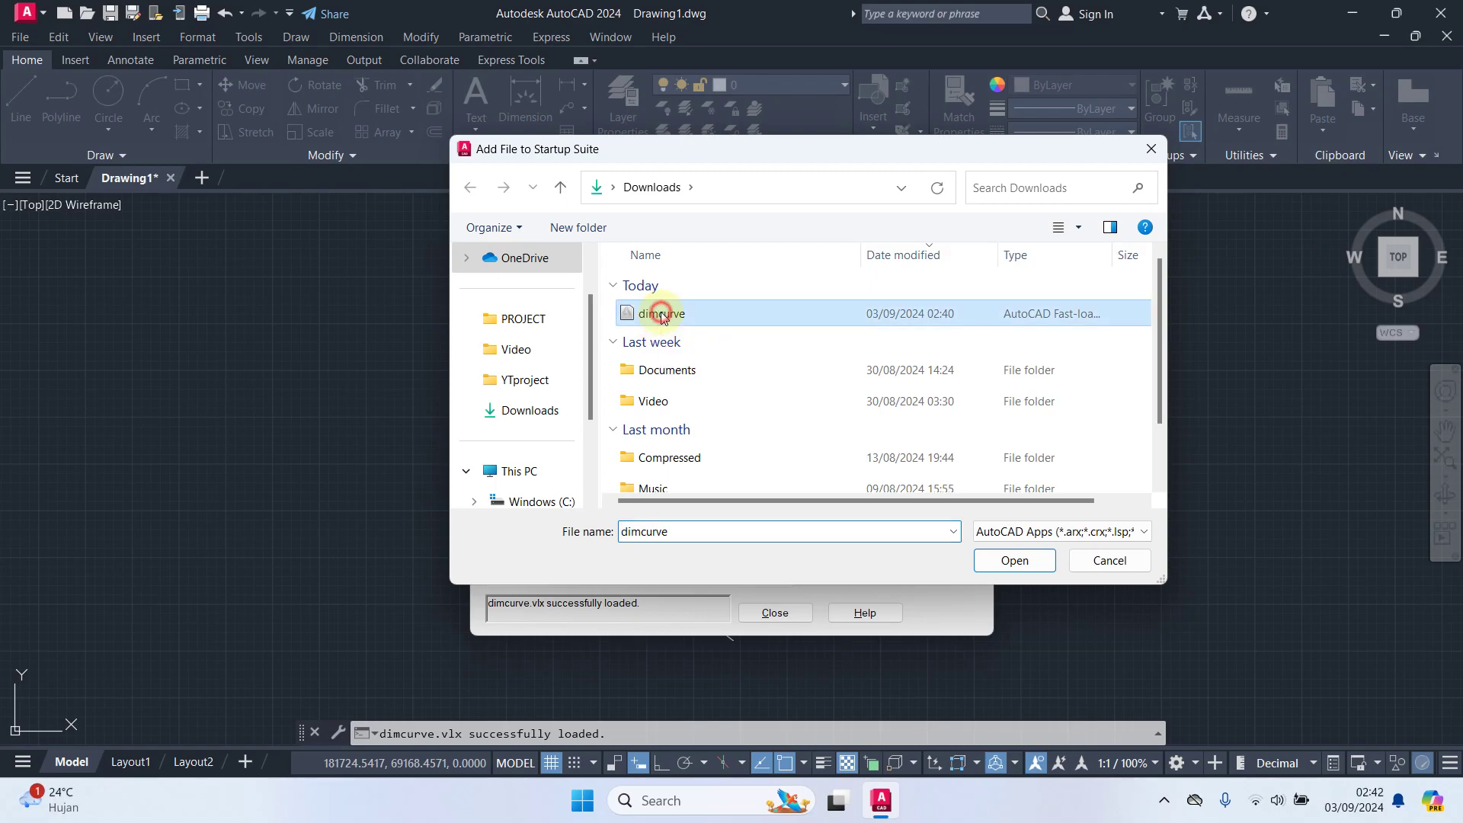
{"action": "left_click", "coordinate": [1018, 560]}
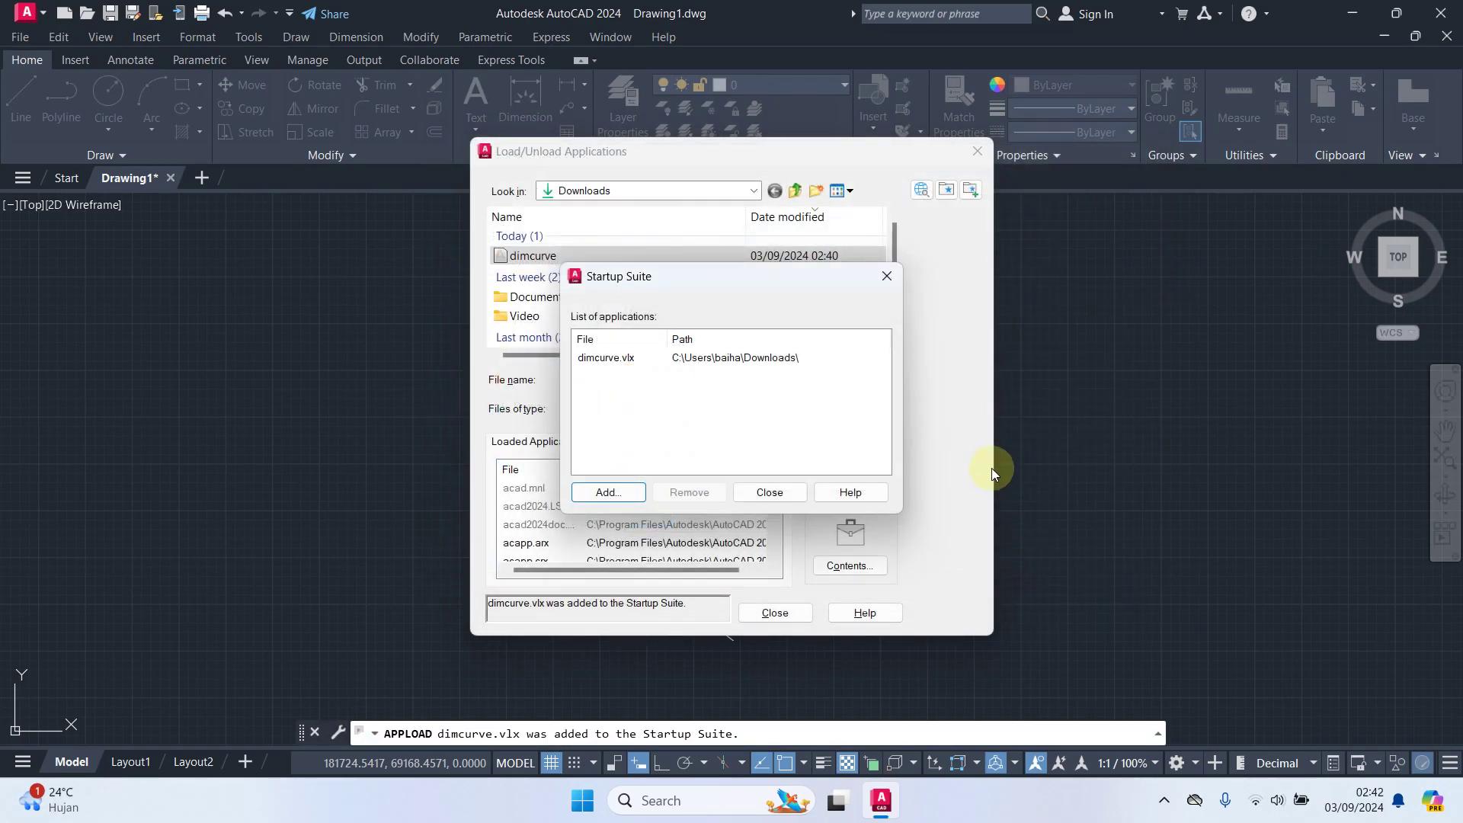
{"action": "left_click", "coordinate": [770, 493]}
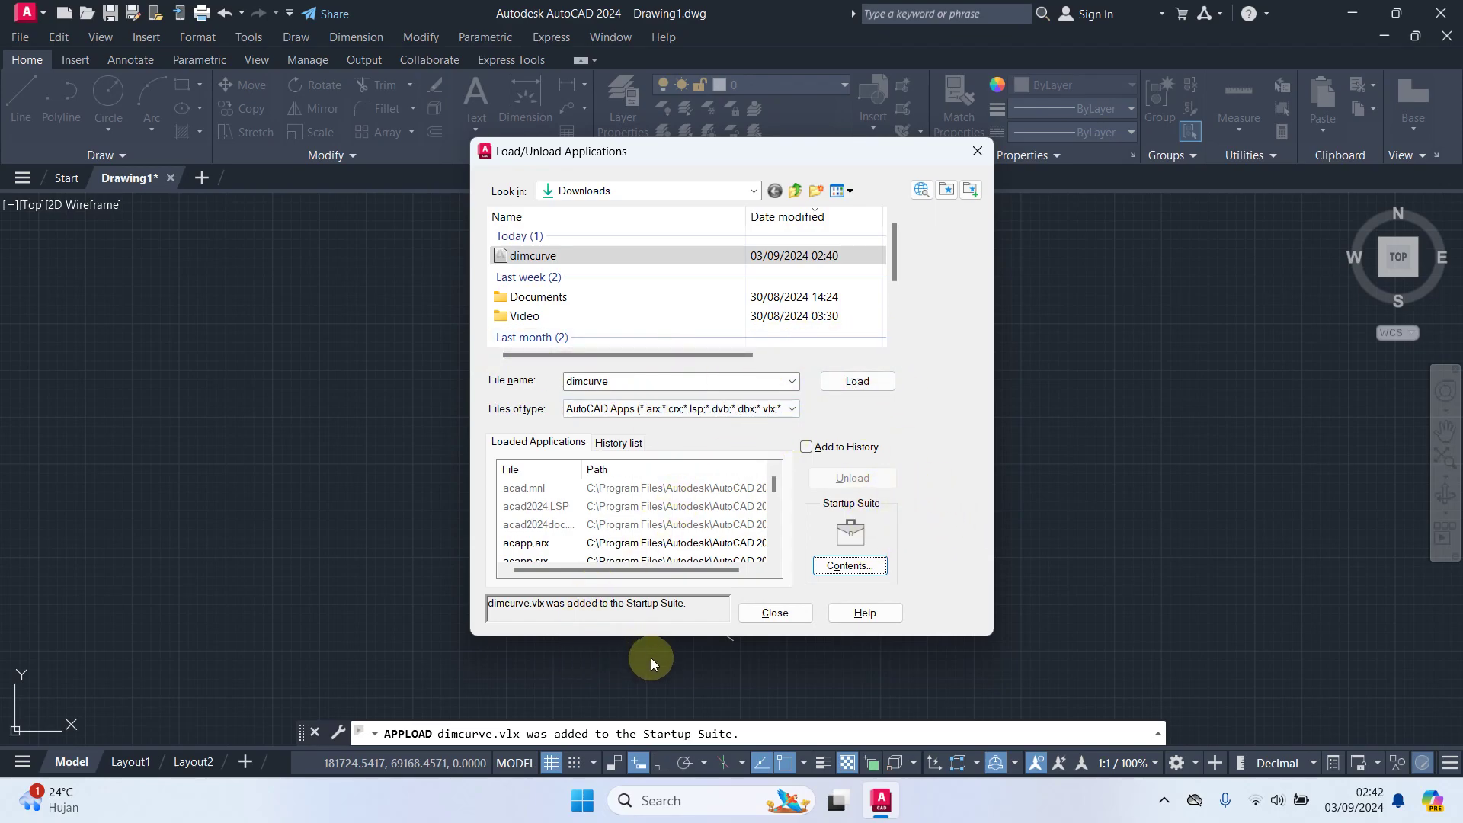
{"action": "left_click", "coordinate": [775, 614]}
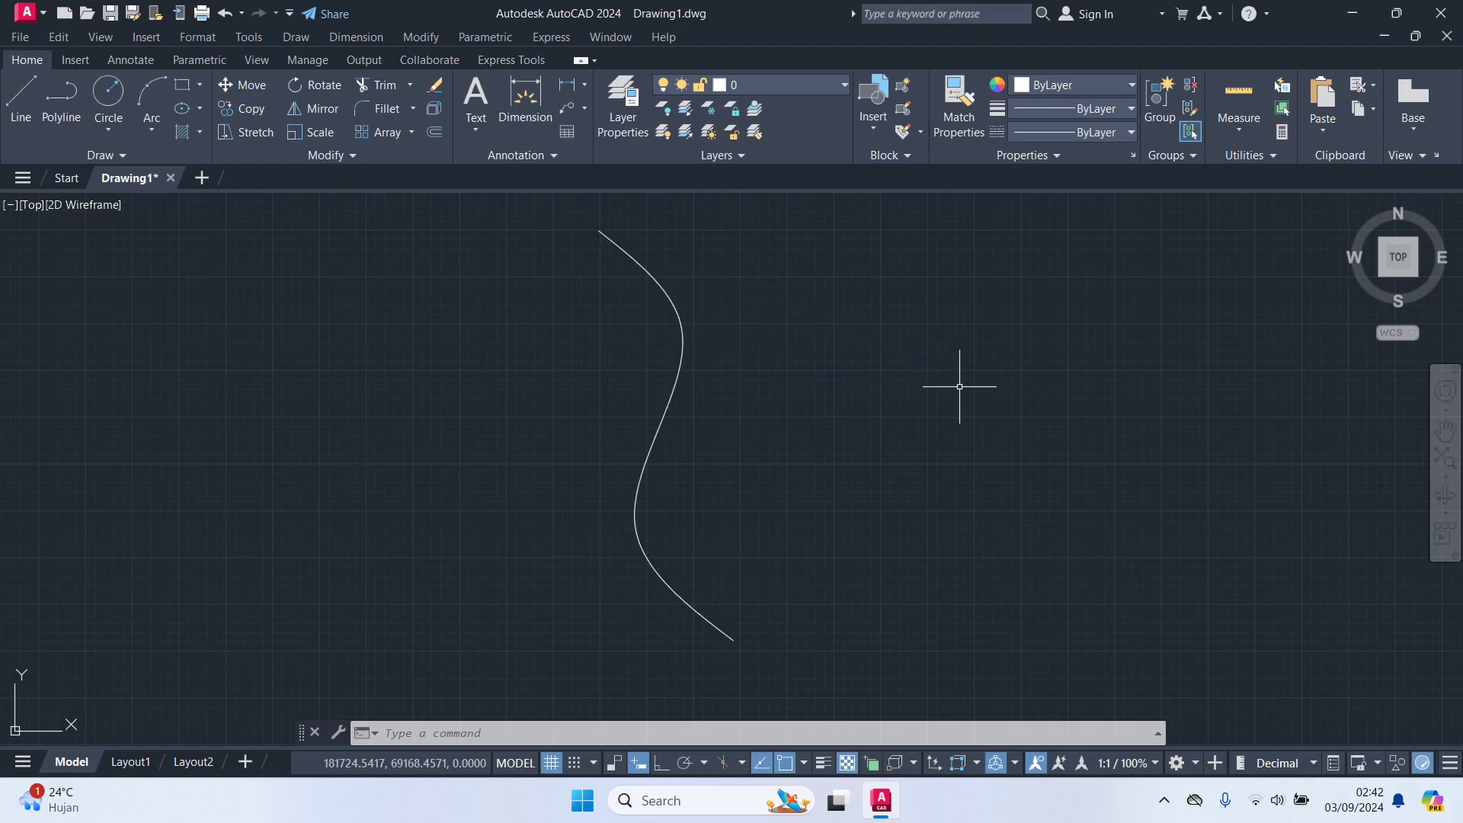
Step: Dimension the spline with DIMCURVE as an offset dimension reading 2623.82
{"action": "type", "text": "DIM"}
{"action": "type", "text": "C"}
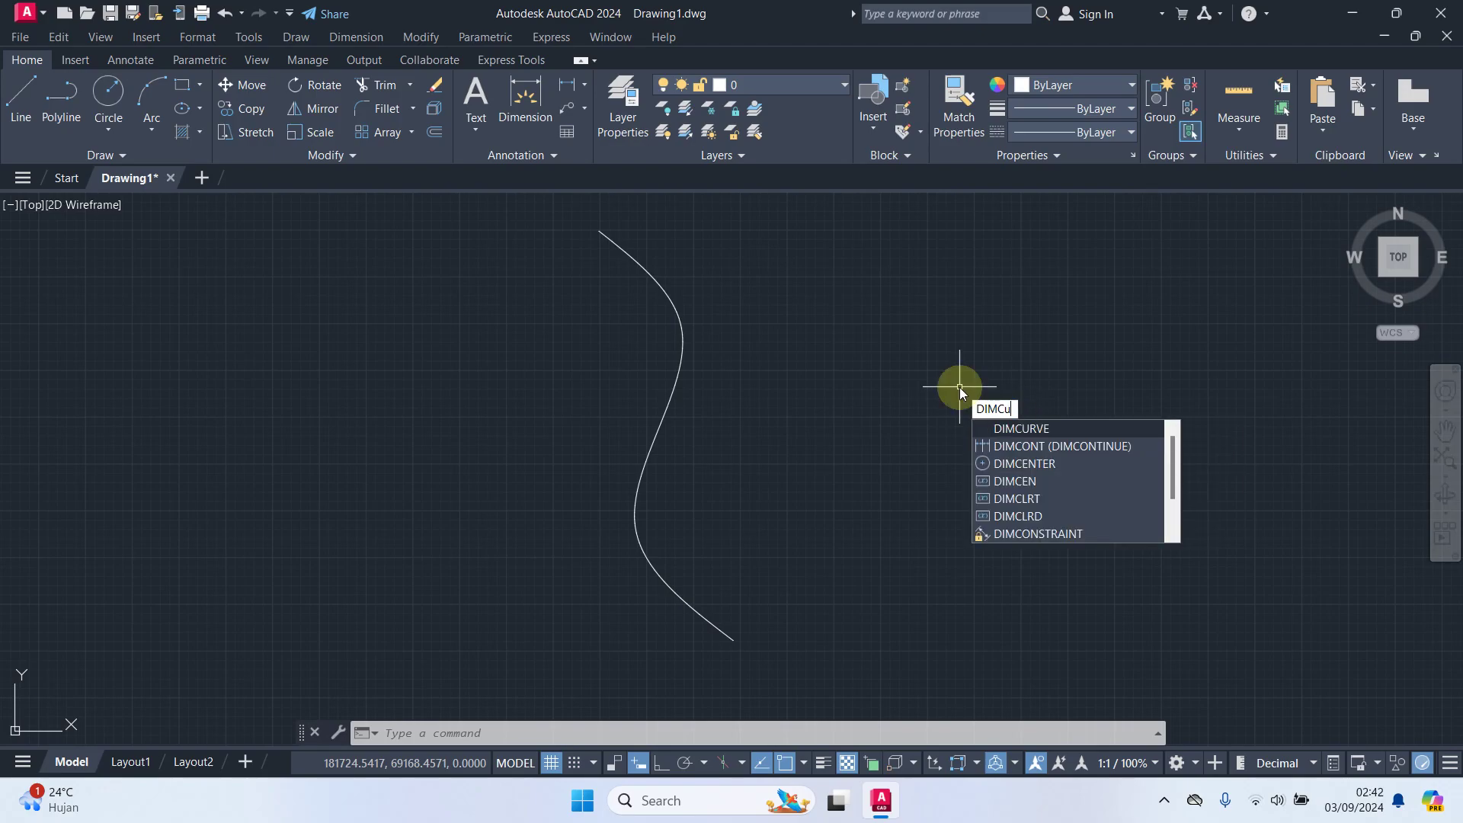
{"action": "type", "text": "URVE"}
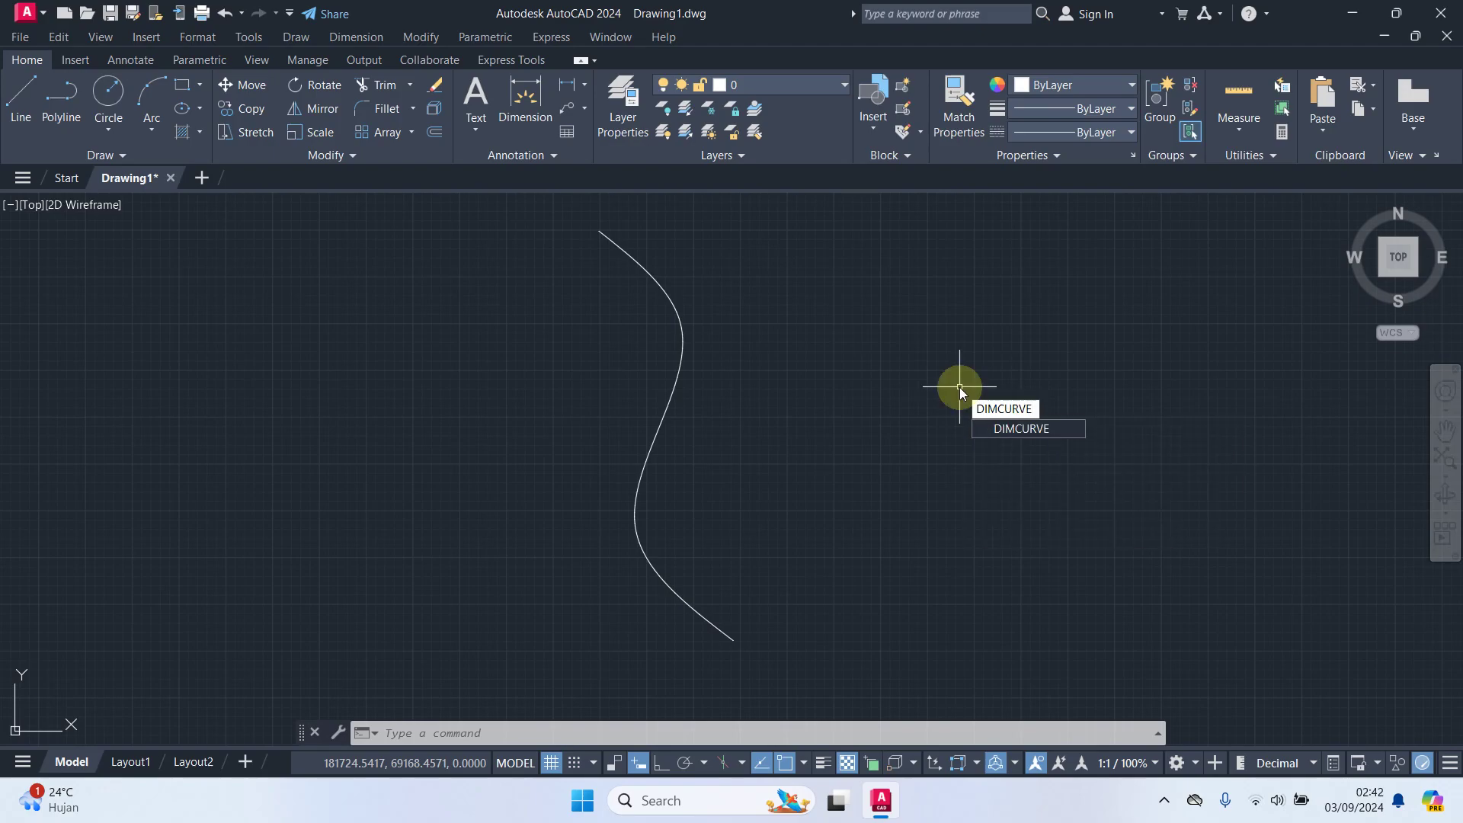
{"action": "key", "text": "Return"}
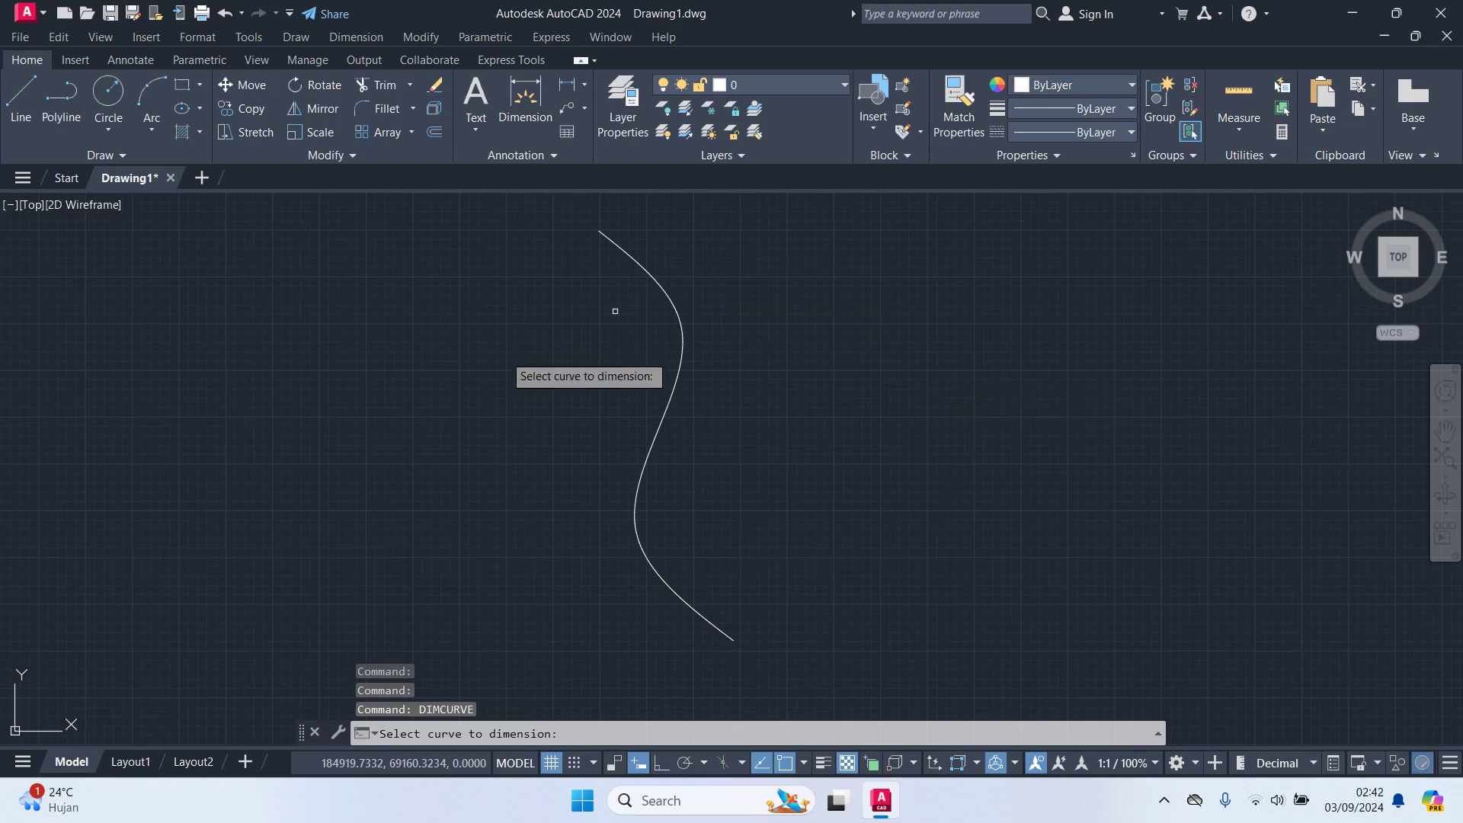
{"action": "left_click", "coordinate": [667, 405]}
{"action": "key", "text": "Return"}
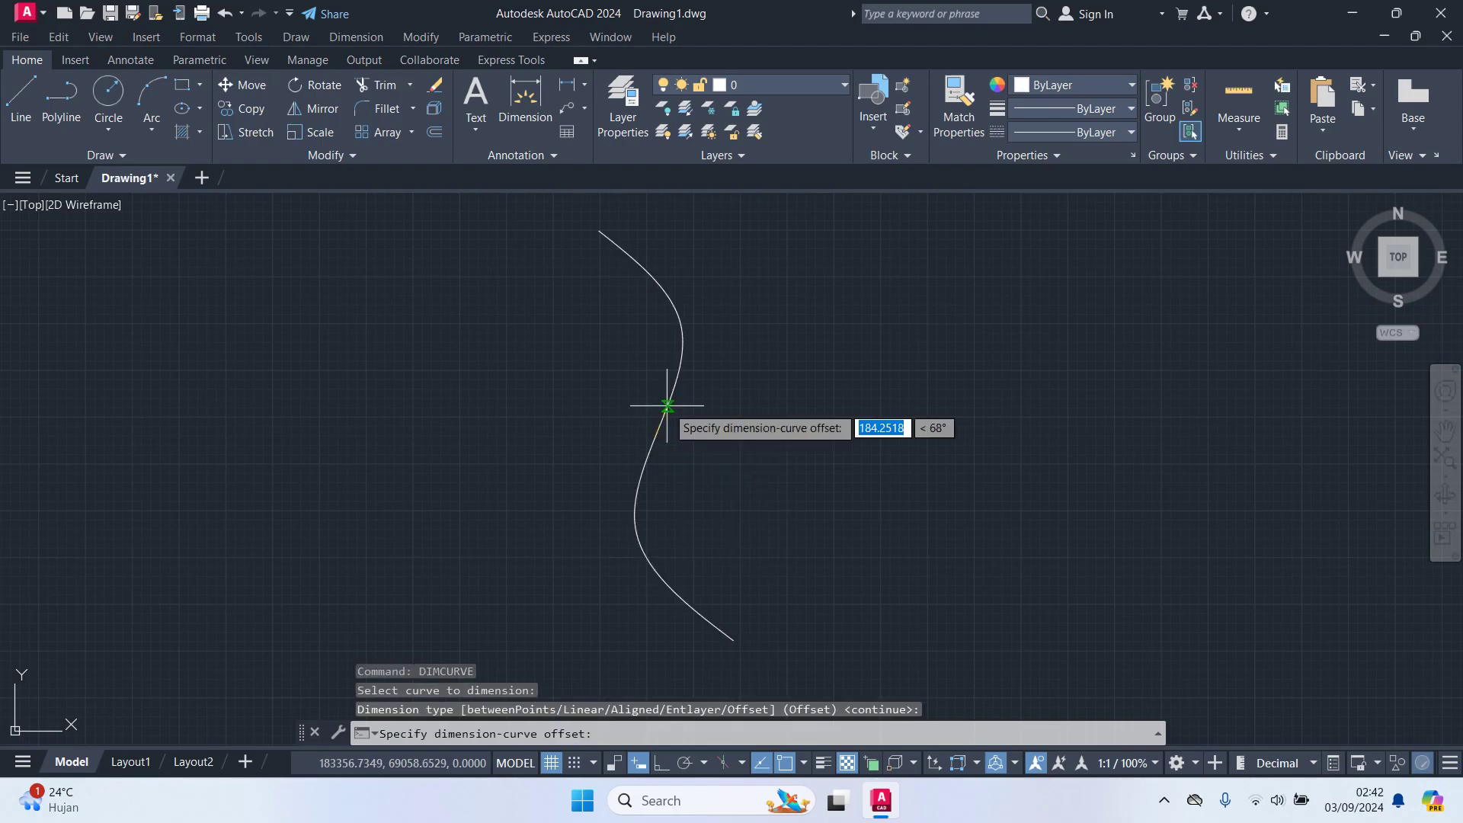
{"action": "left_click", "coordinate": [552, 434]}
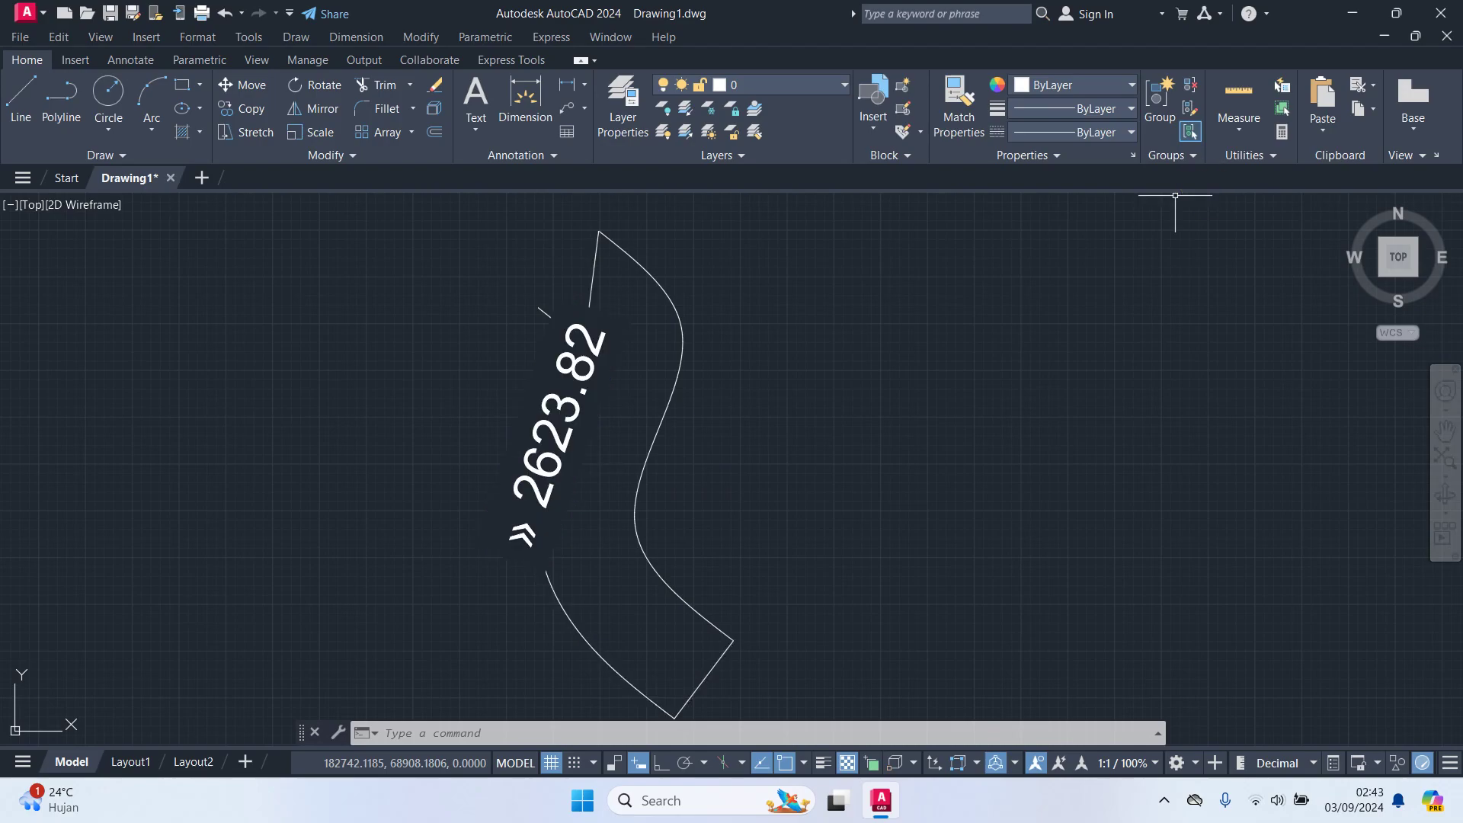
{"action": "middle_click_drag", "start_coordinate": [1038, 354], "coordinate": [1042, 333]}
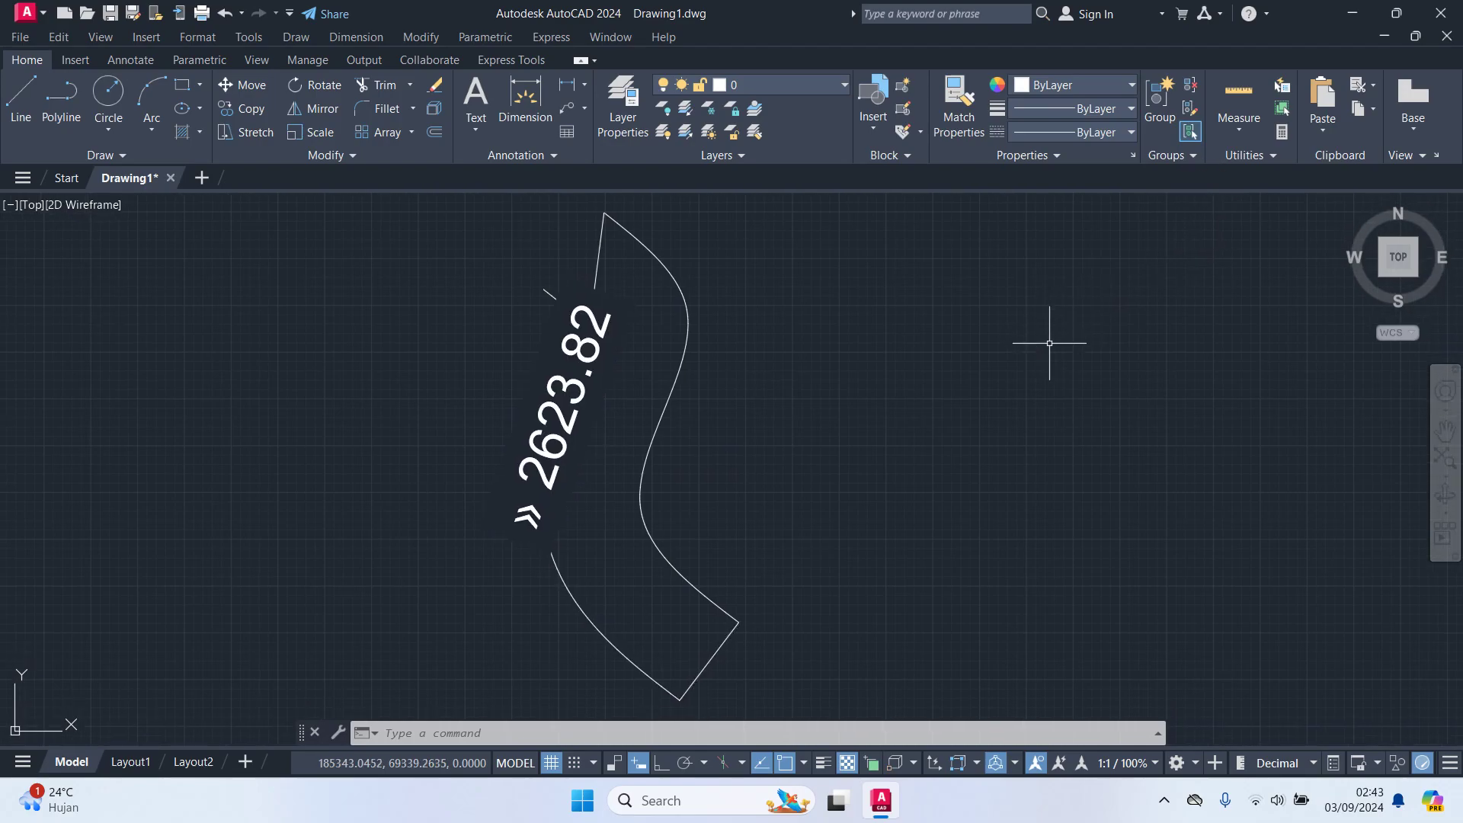
Step: List the spline to confirm its 2623.8211 length, then minimize AutoCAD
{"action": "type", "text": "L"}
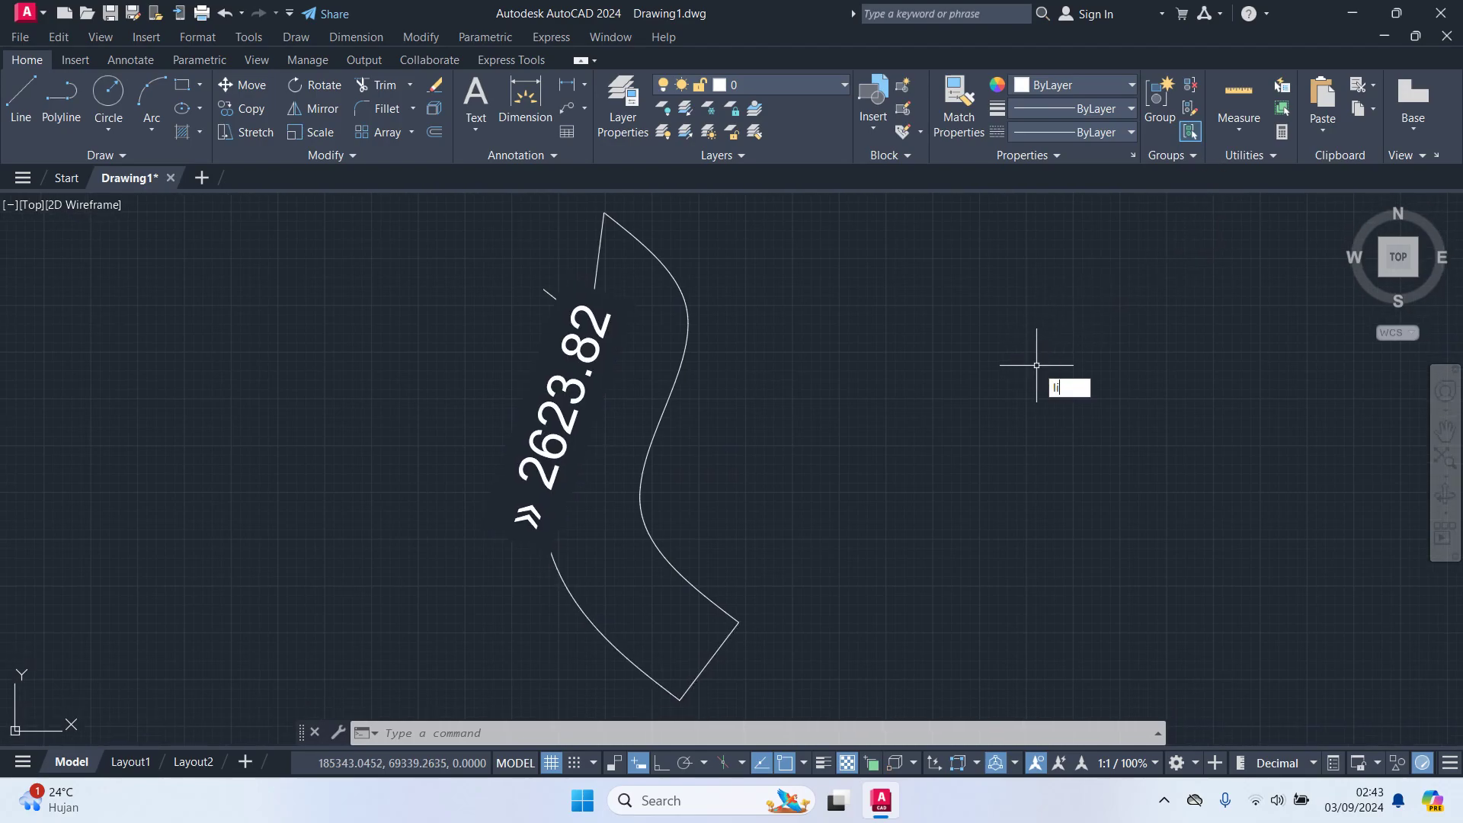
{"action": "type", "text": "I"}
{"action": "key", "text": "Return"}
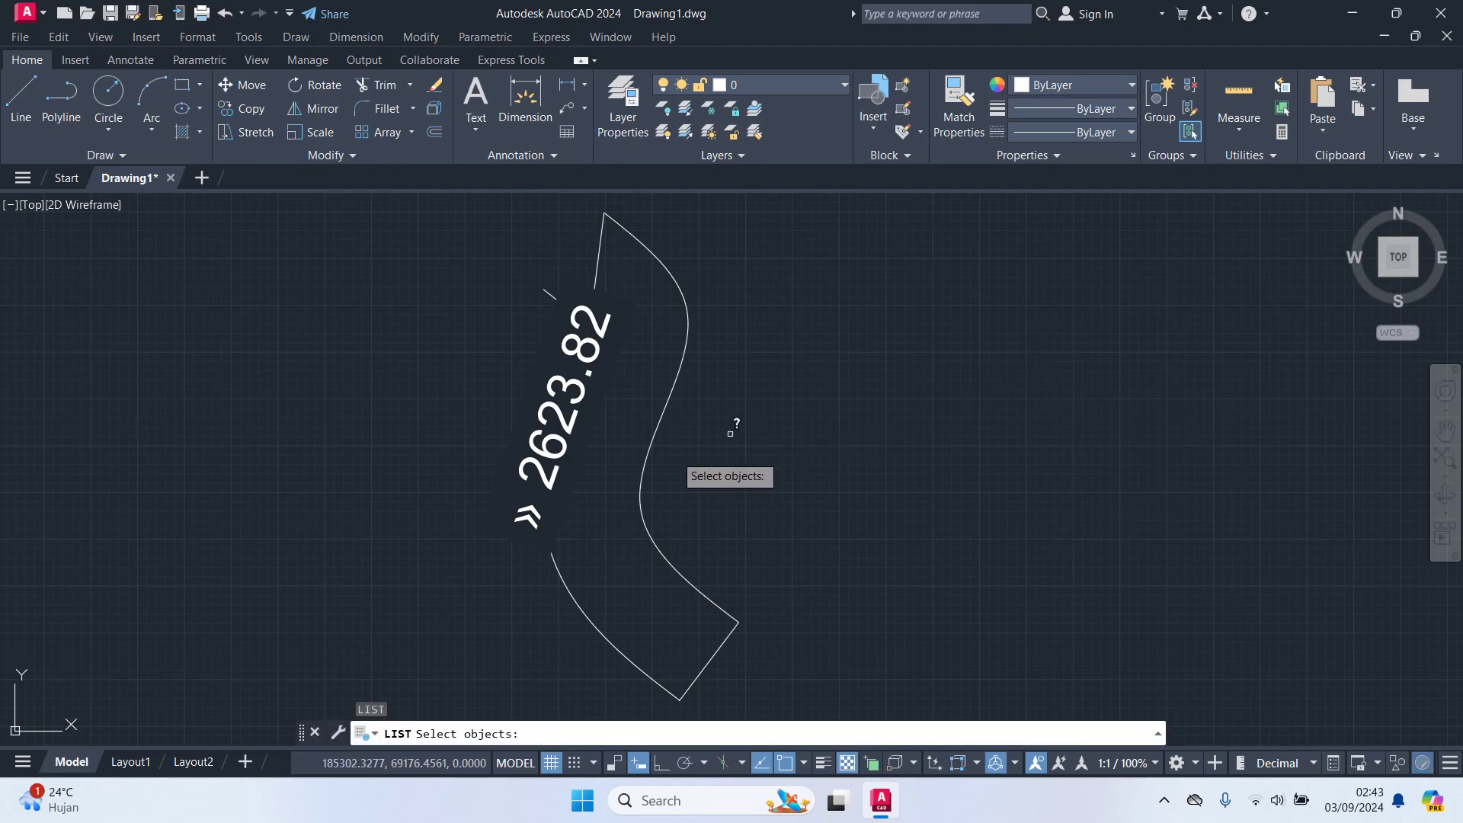
{"action": "left_click", "coordinate": [649, 446]}
{"action": "right_click", "coordinate": [855, 400]}
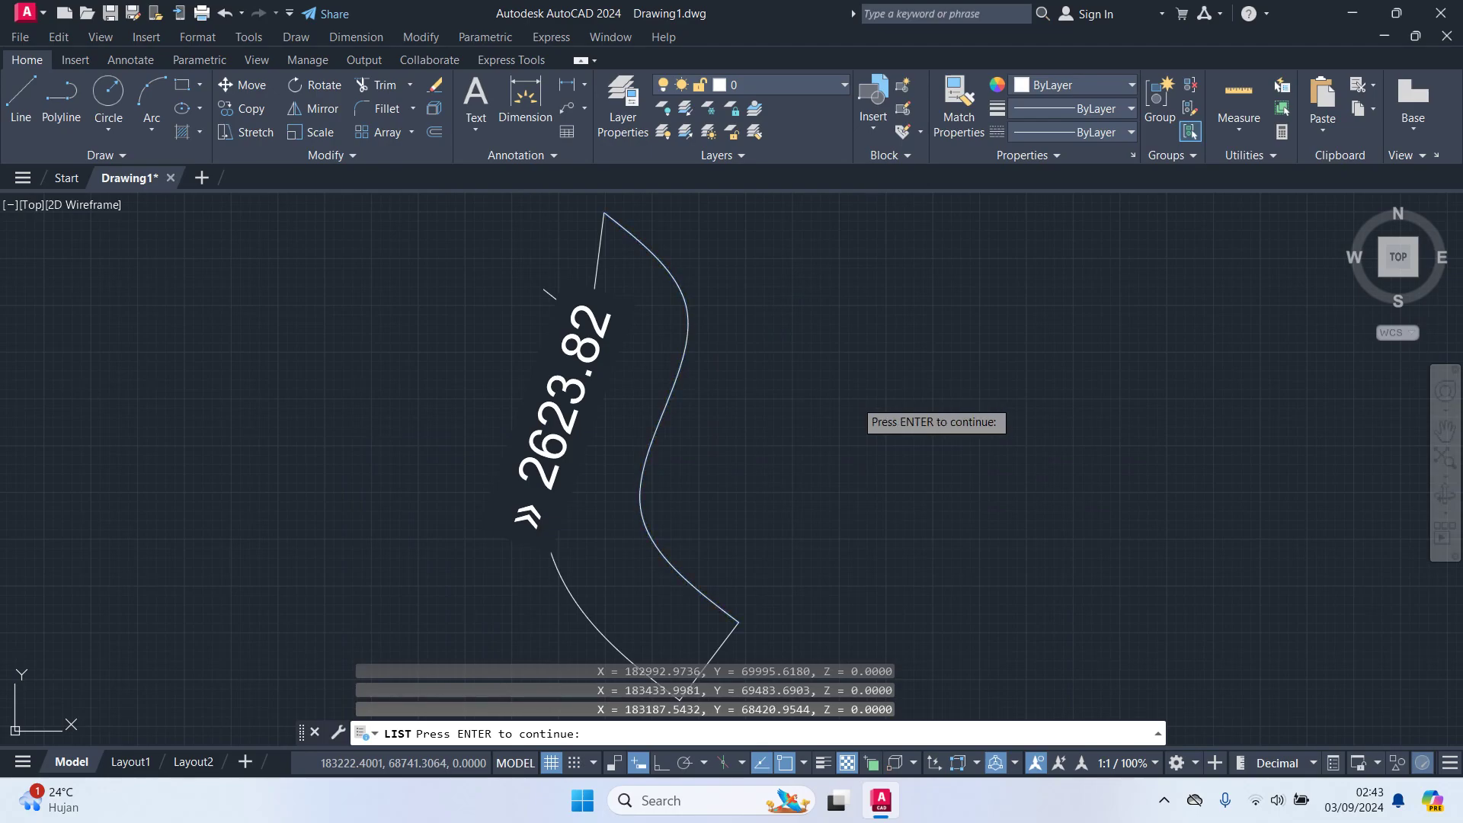
{"action": "key", "text": "Return"}
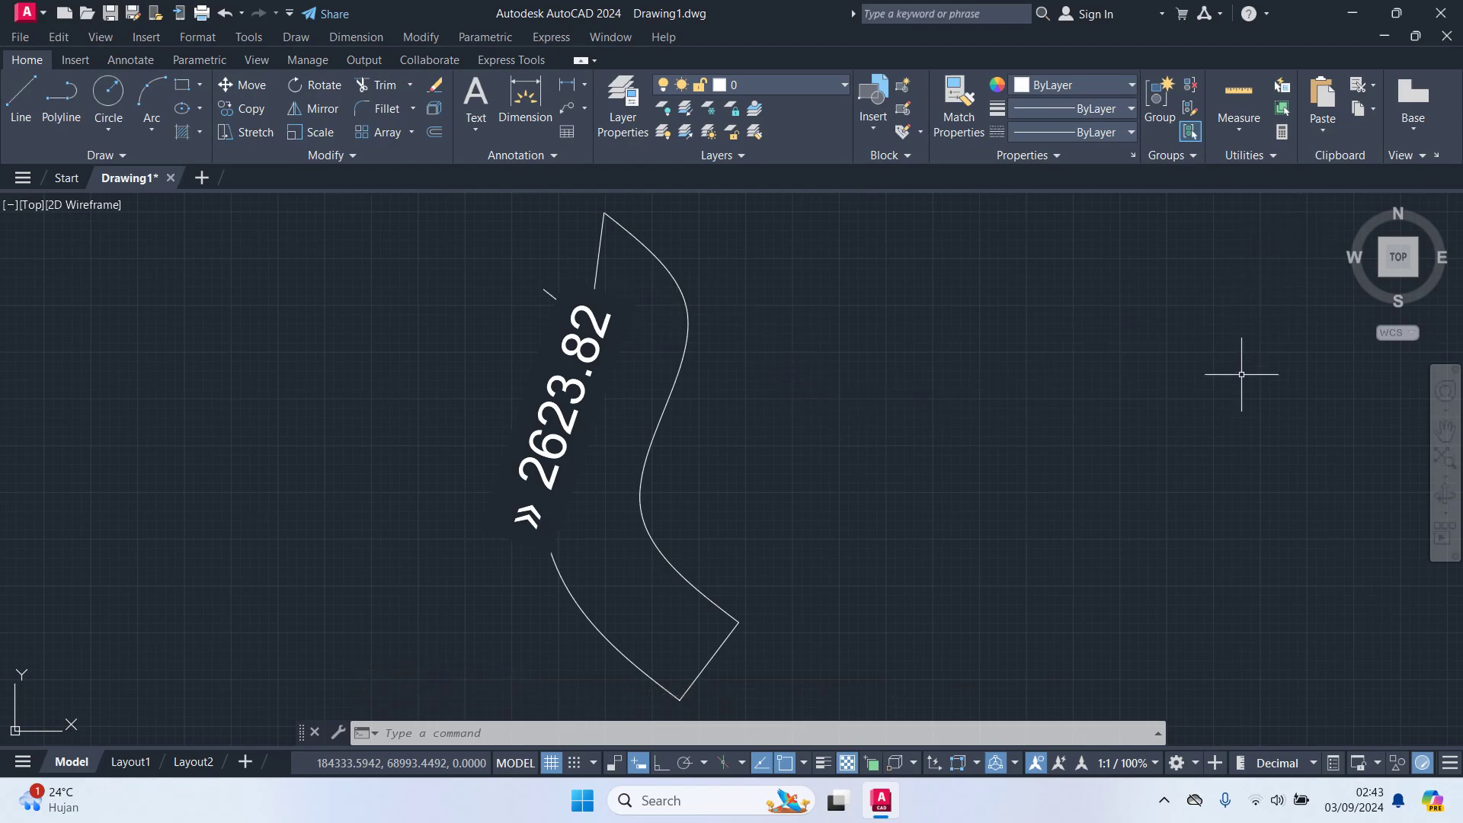
{"action": "left_click", "coordinate": [1334, 21]}
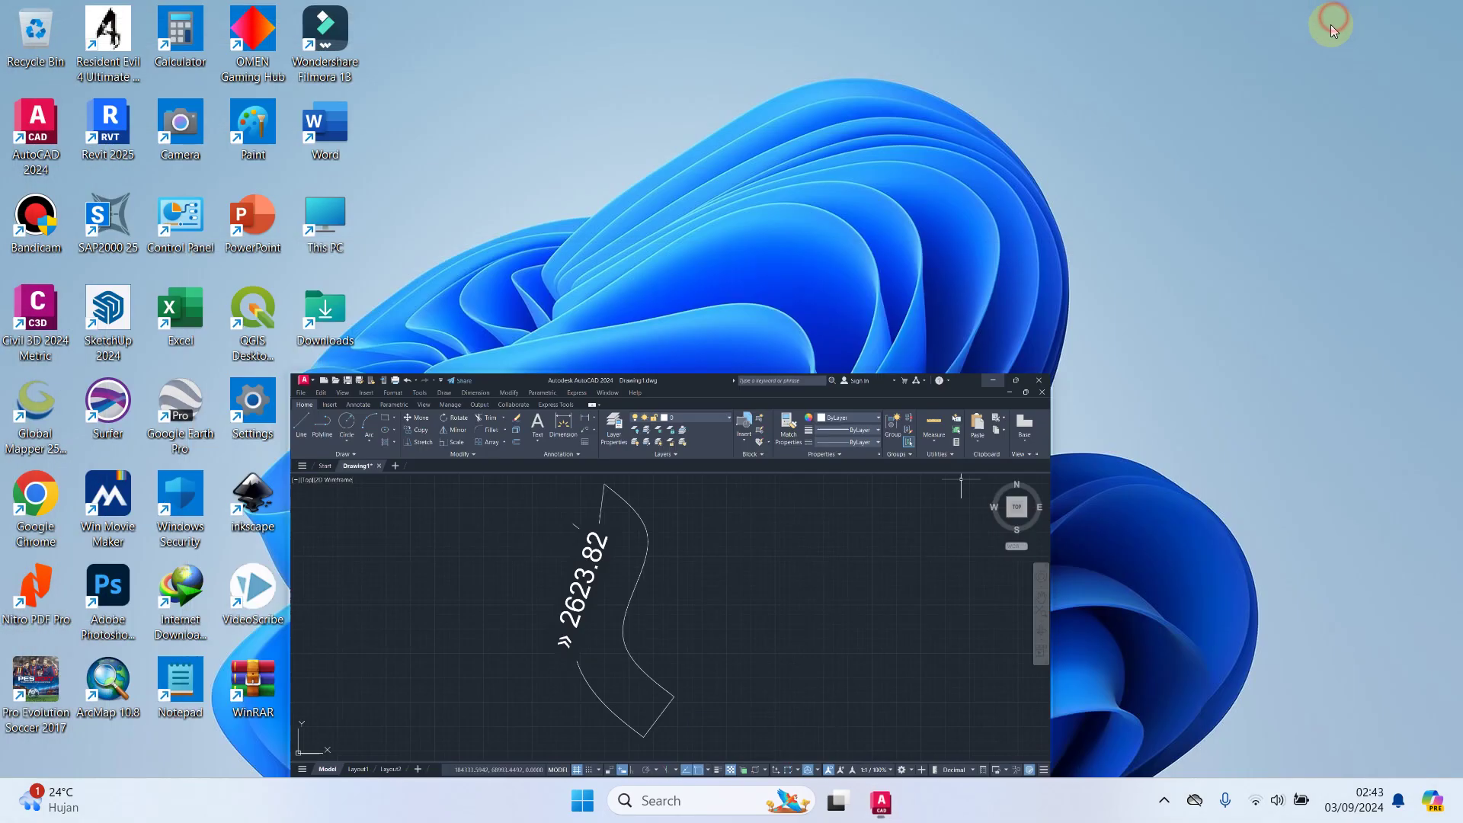